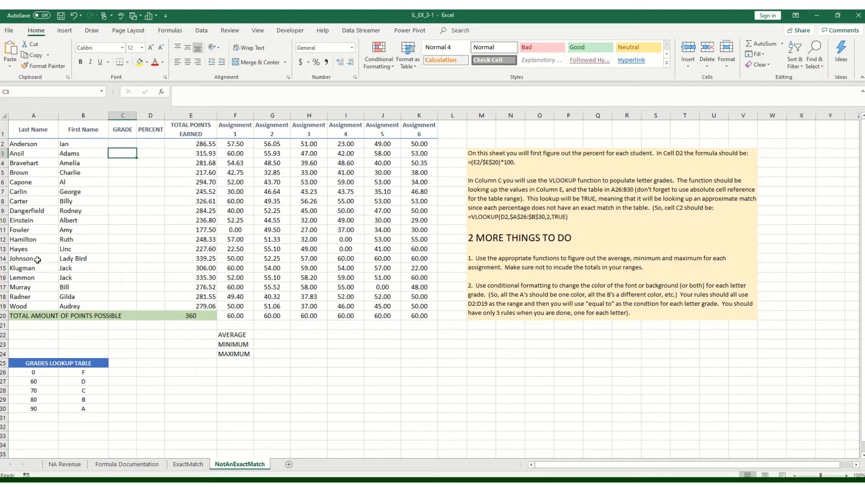
# - Enter the formula =E2/$E$20*100 in D2 to calculate the first student's percent from total points earned and points possible
pyautogui.click(148, 144)
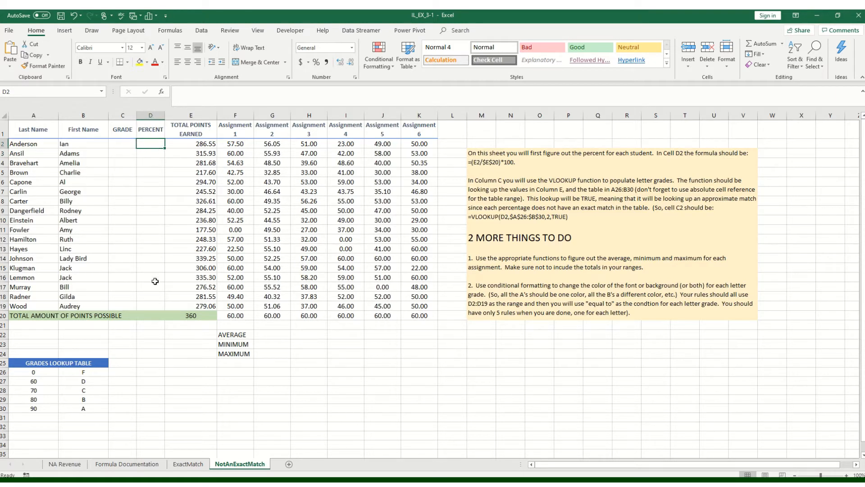
pyautogui.click(185, 144)
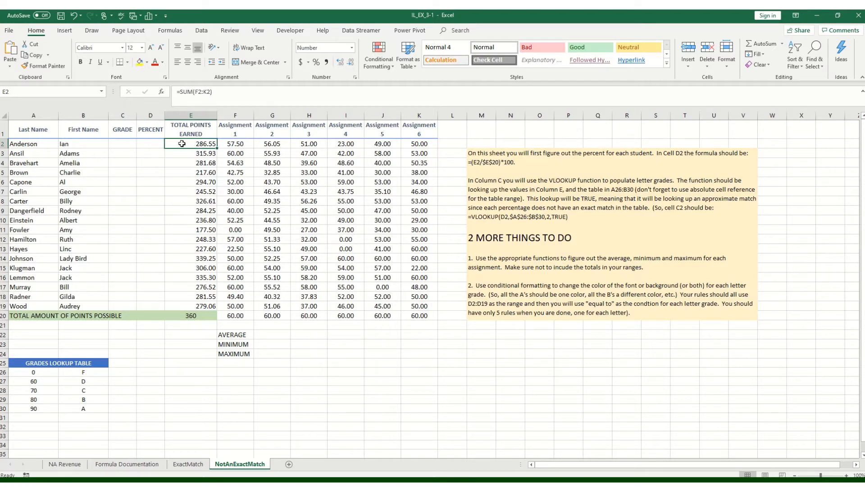
pyautogui.click(180, 317)
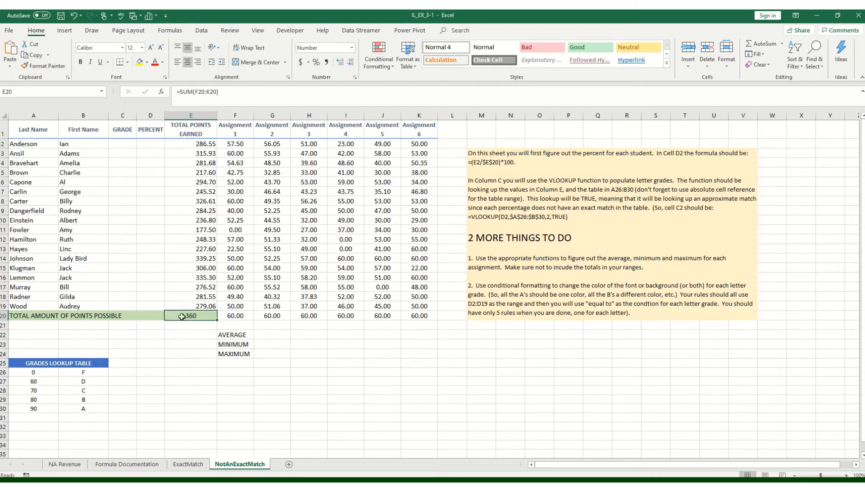
pyautogui.click(150, 142)
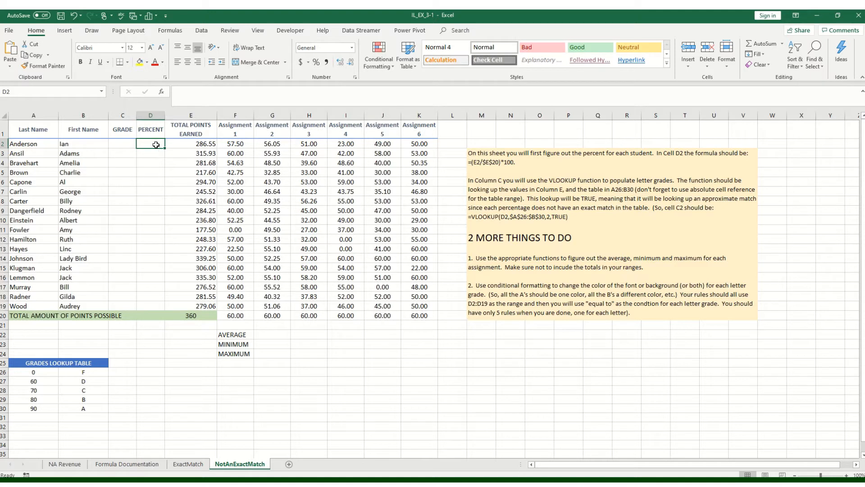
pyautogui.write('=')
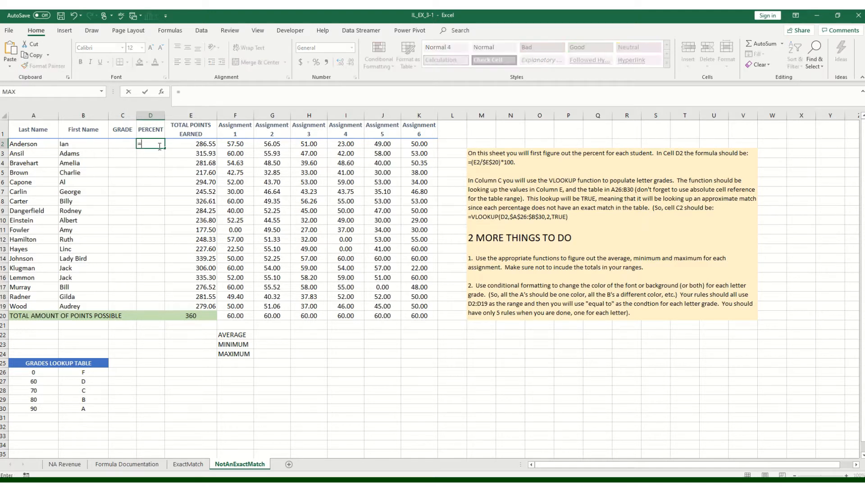
pyautogui.click(190, 144)
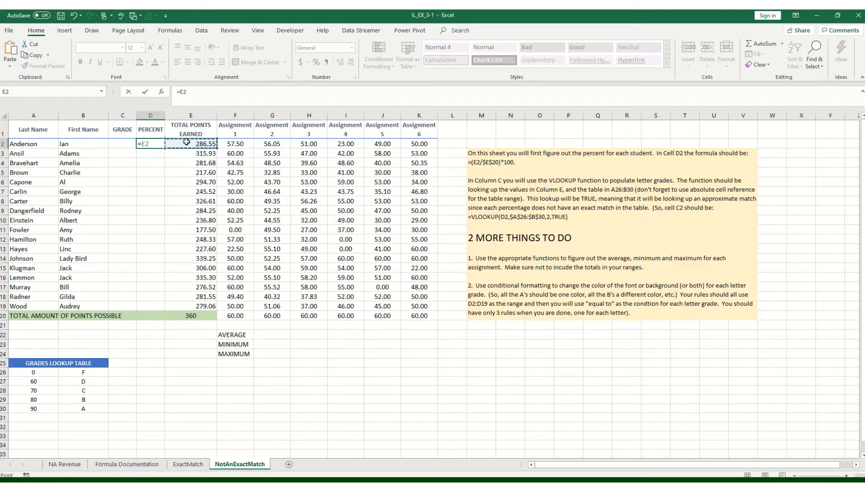
pyautogui.write('/')
pyautogui.click(192, 318)
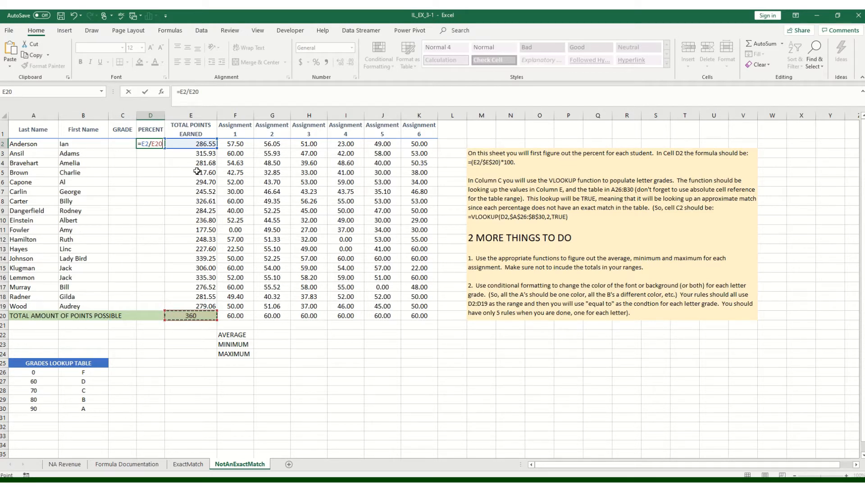
pyautogui.press('F4')
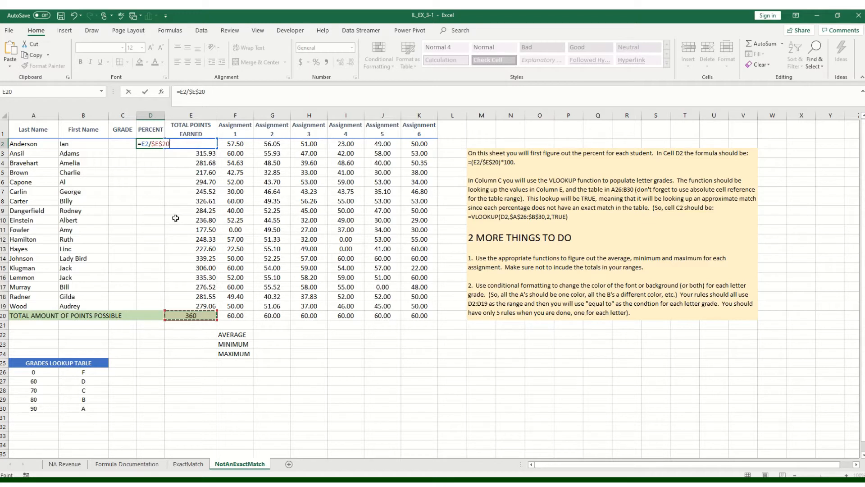
pyautogui.write('*100')
pyautogui.press('Return')
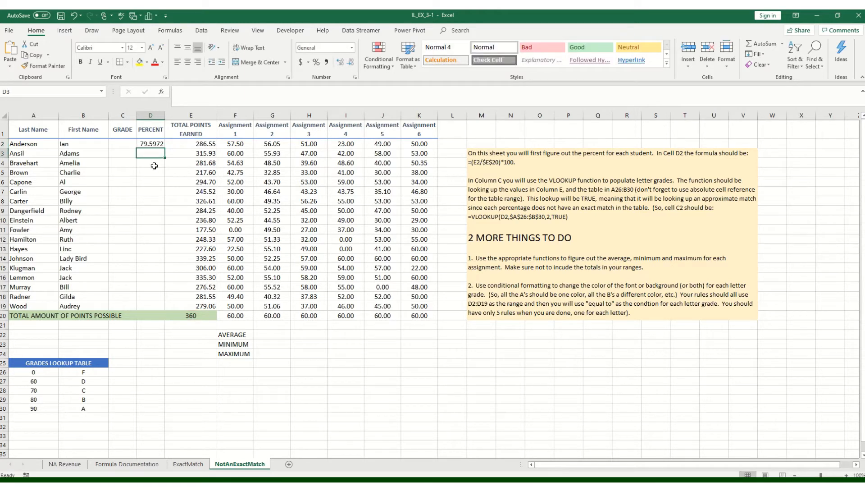
# - Show the percent in D2 with two decimal places and fill its formula down through D19
pyautogui.click(155, 143)
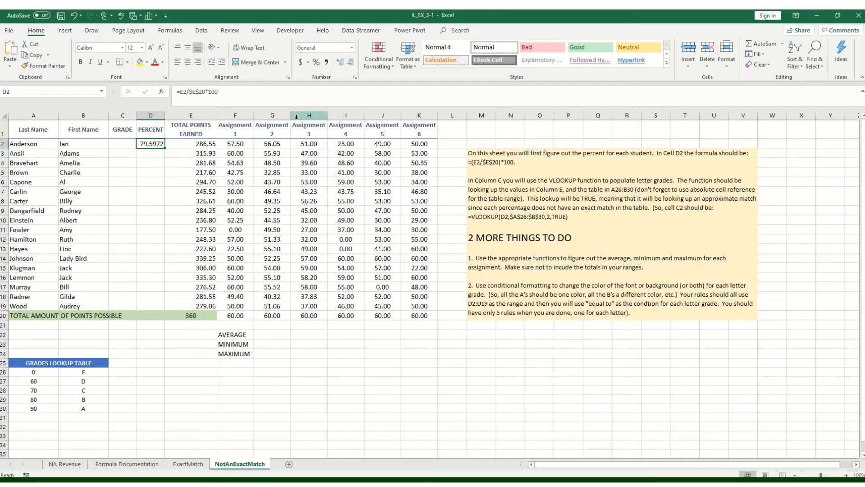
pyautogui.click(351, 64)
pyautogui.click(351, 64)
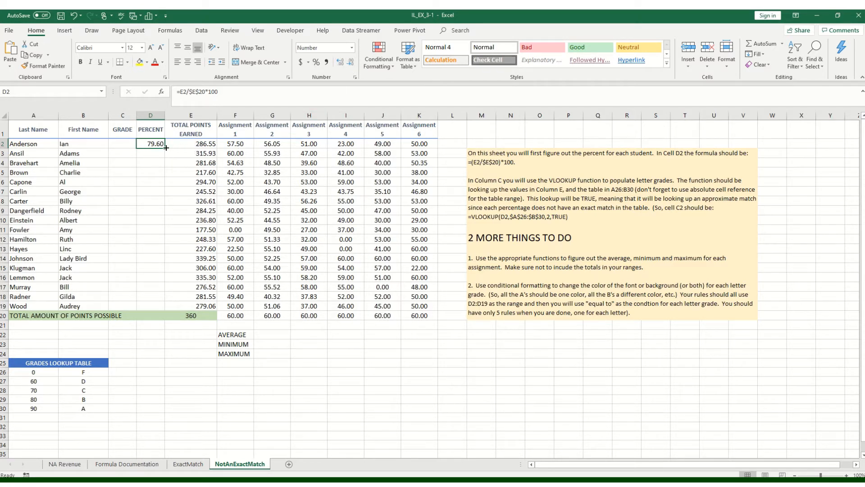
pyautogui.moveTo(165, 148); pyautogui.dragTo(187, 306)
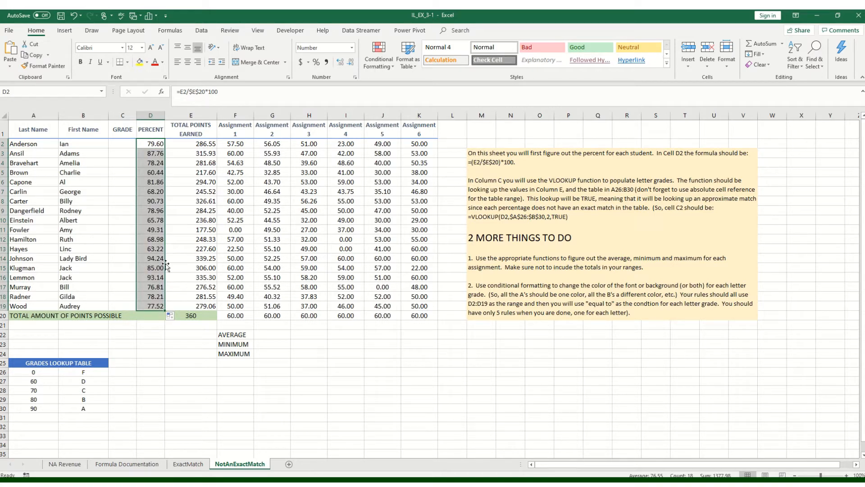
# - Widen the GRADE column to several times its width to make room for a long formula
pyautogui.click(119, 141)
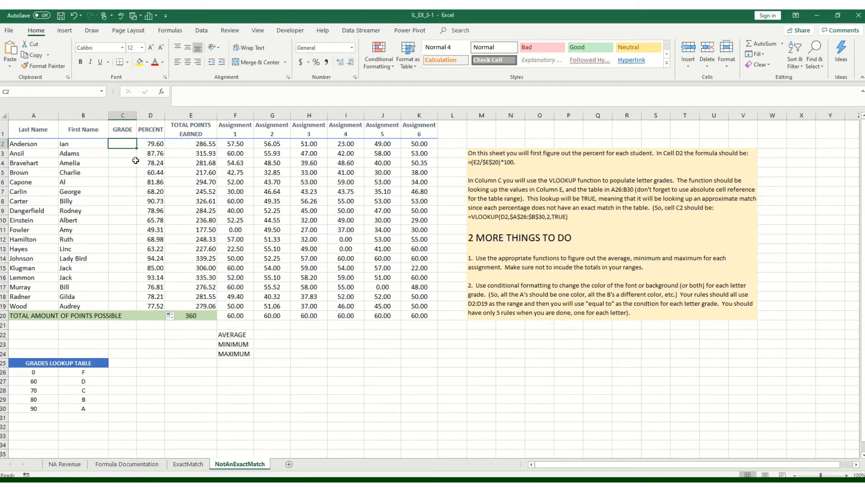
pyautogui.click(154, 144)
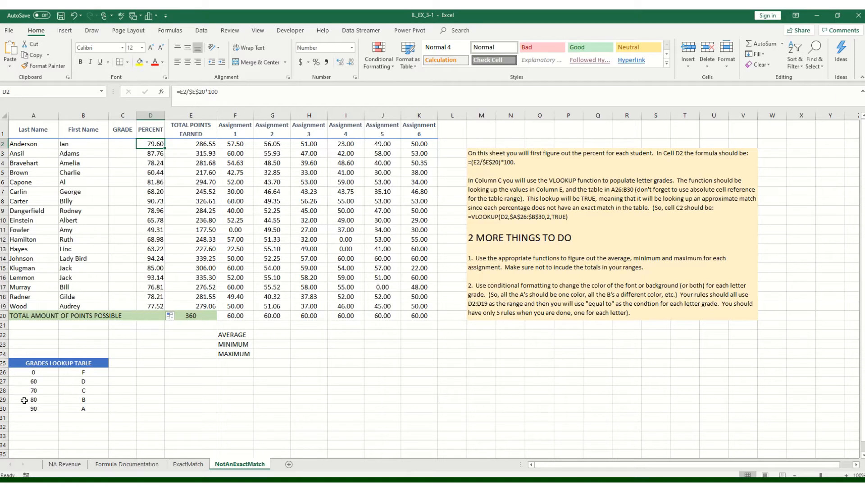
pyautogui.moveTo(29, 372); pyautogui.dragTo(87, 405)
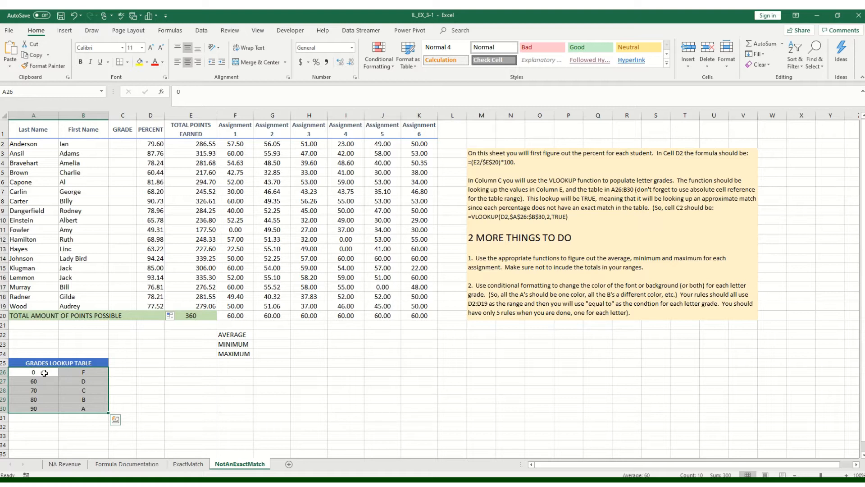
pyautogui.click(44, 373)
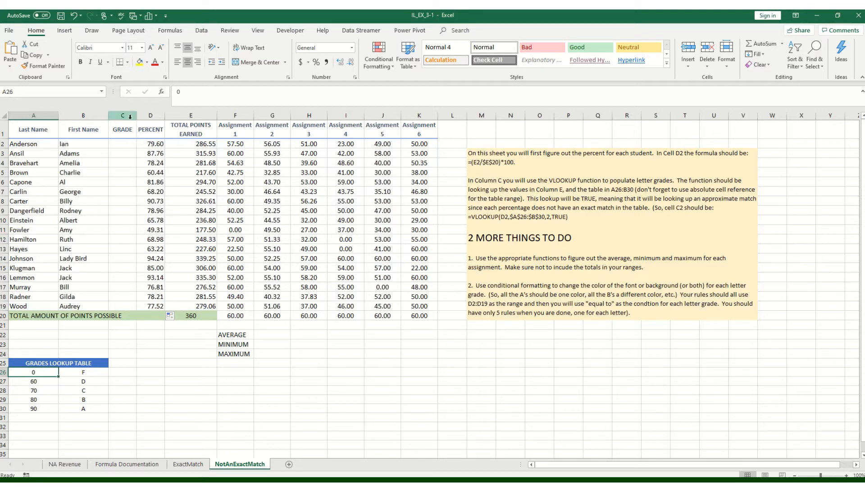
pyautogui.moveTo(138, 117); pyautogui.dragTo(224, 117)
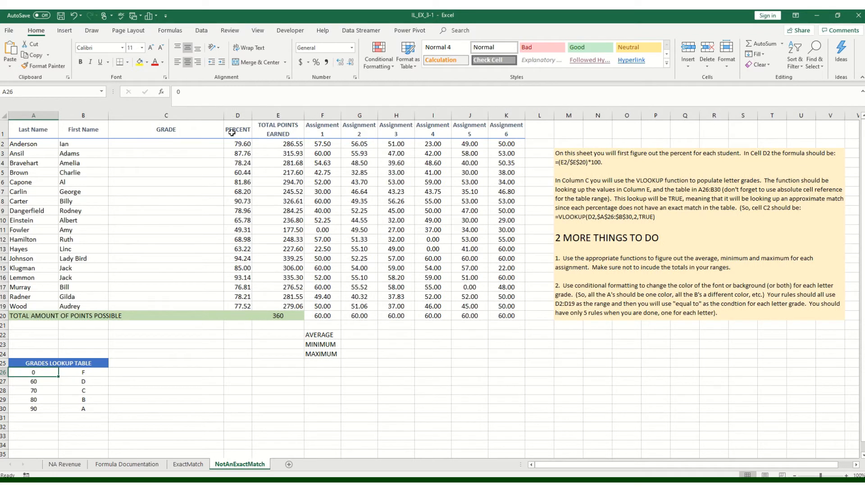
# - Enter =VLOOKUP(D2,$A$26:$B$30,2,TRUE) in C2 to look up the letter grade as an approximate match
pyautogui.click(121, 144)
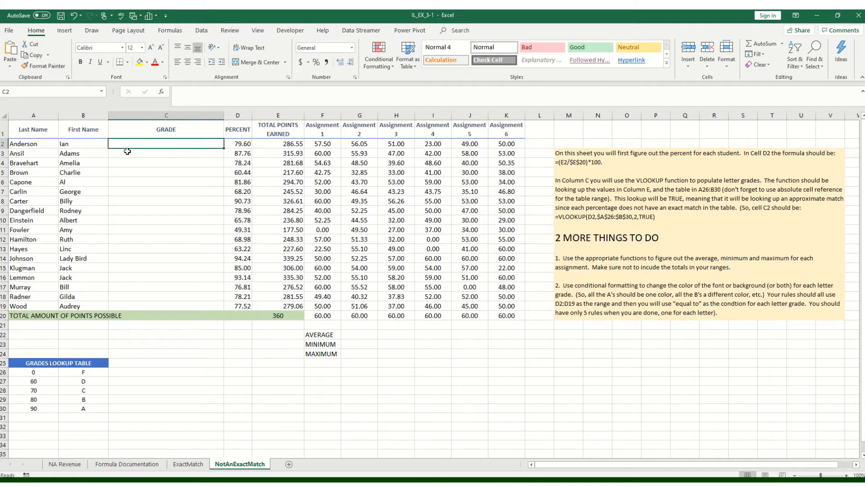
pyautogui.write('=vl')
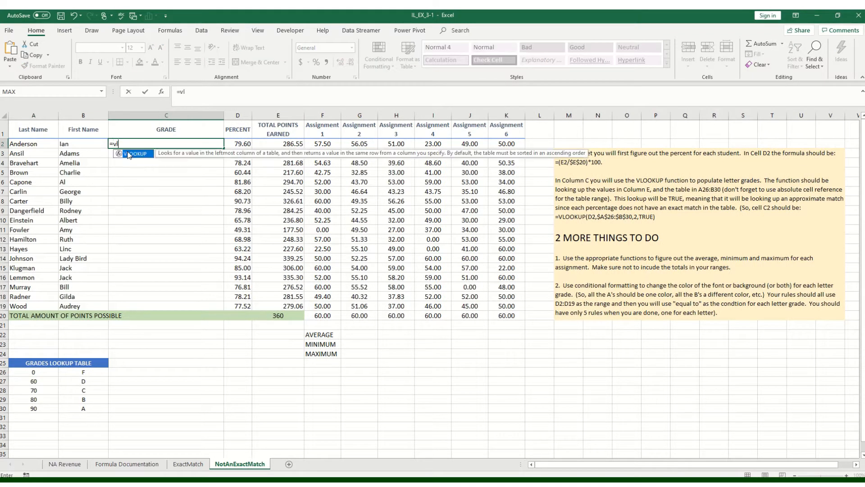
pyautogui.doubleClick(134, 154)
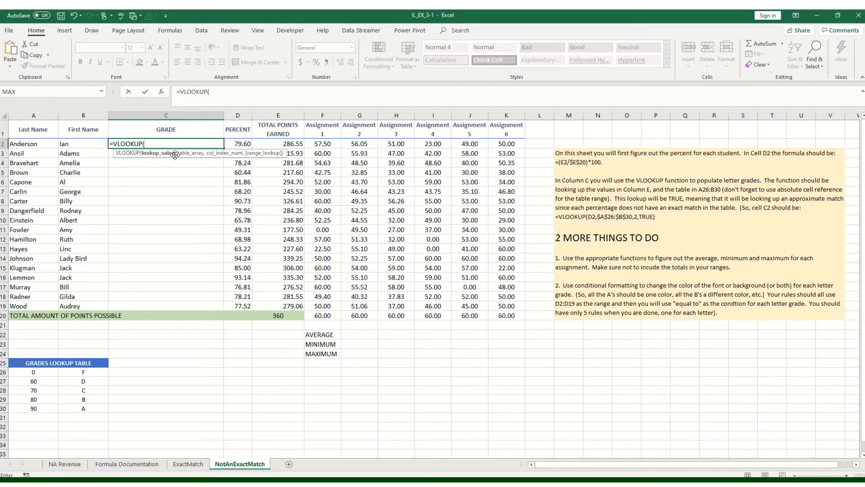
pyautogui.click(241, 144)
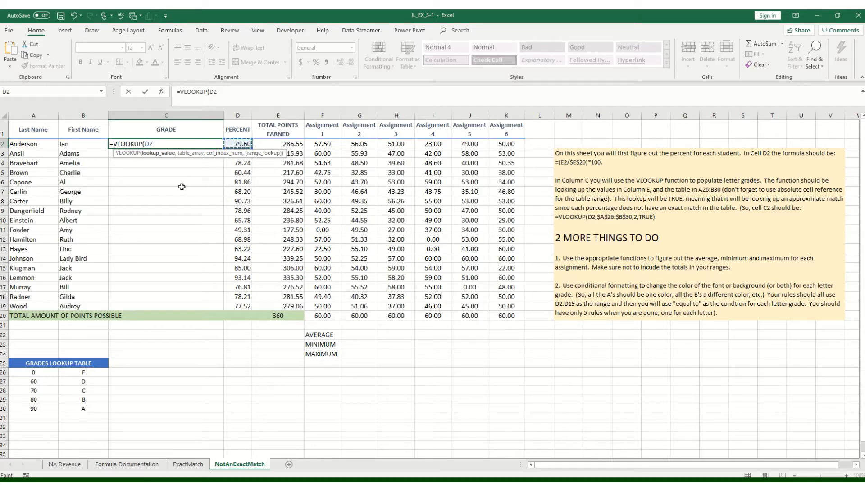
pyautogui.write(',')
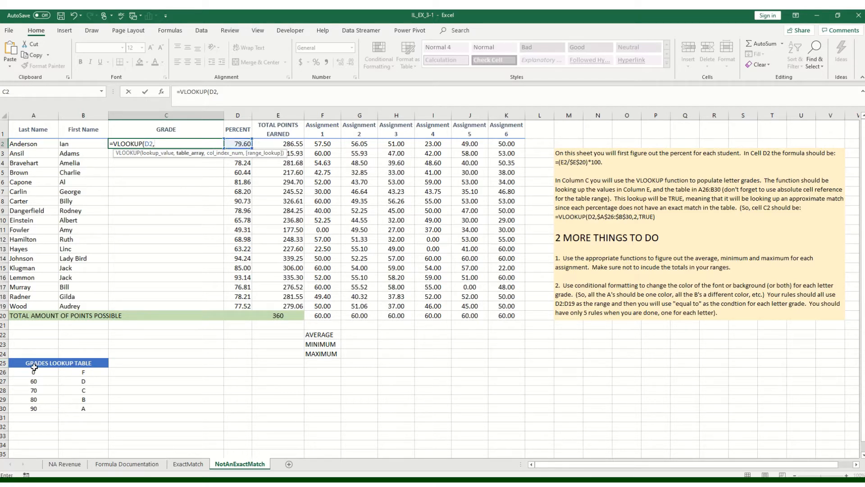
pyautogui.moveTo(32, 370); pyautogui.dragTo(67, 409)
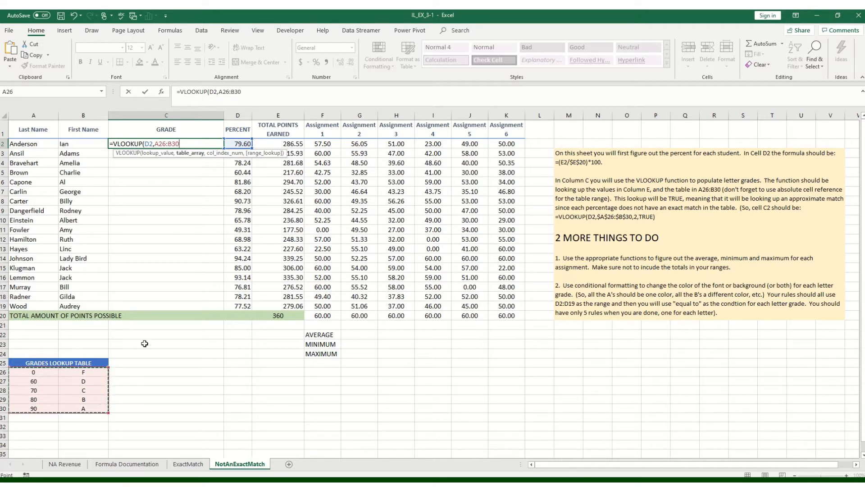
pyautogui.press('F4')
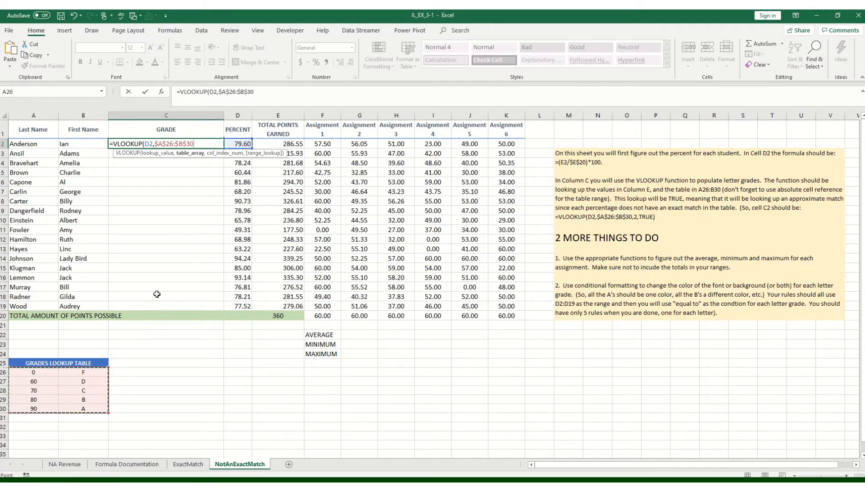
pyautogui.write(',2')
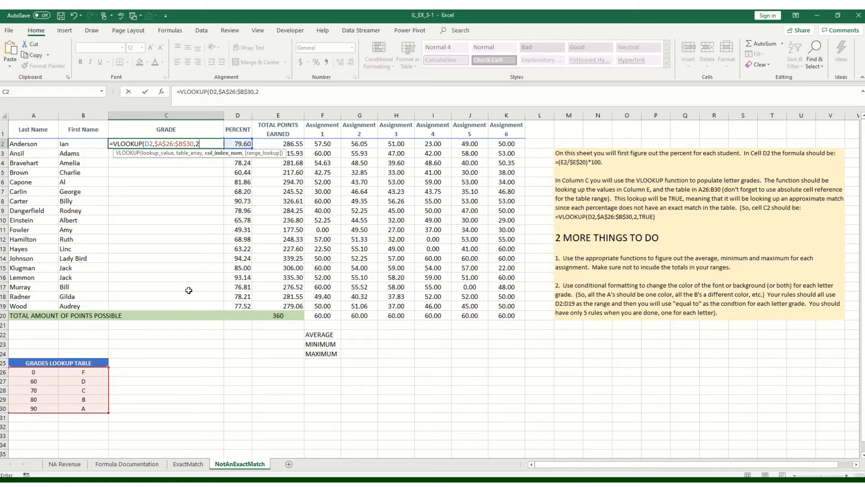
pyautogui.write(',')
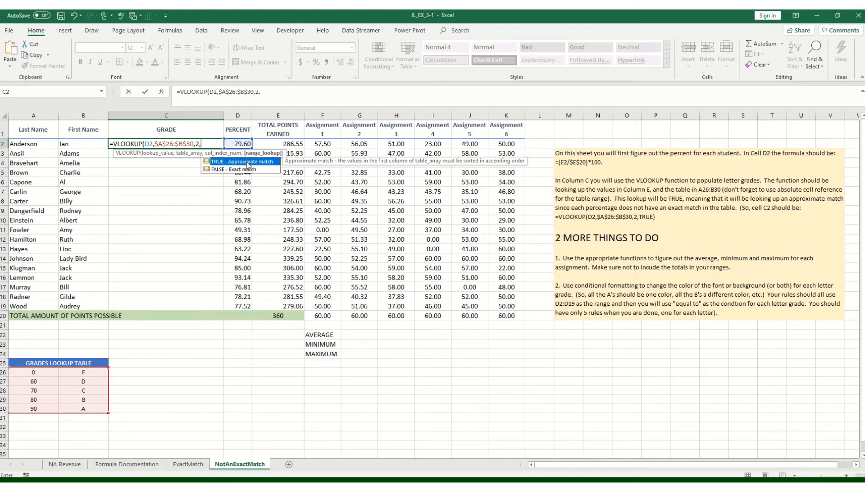
pyautogui.doubleClick(247, 161)
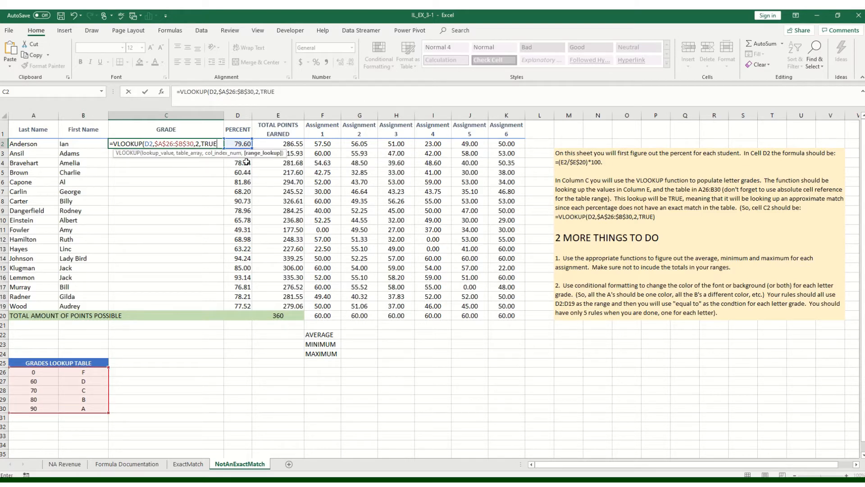
pyautogui.write(')')
pyautogui.press('Return')
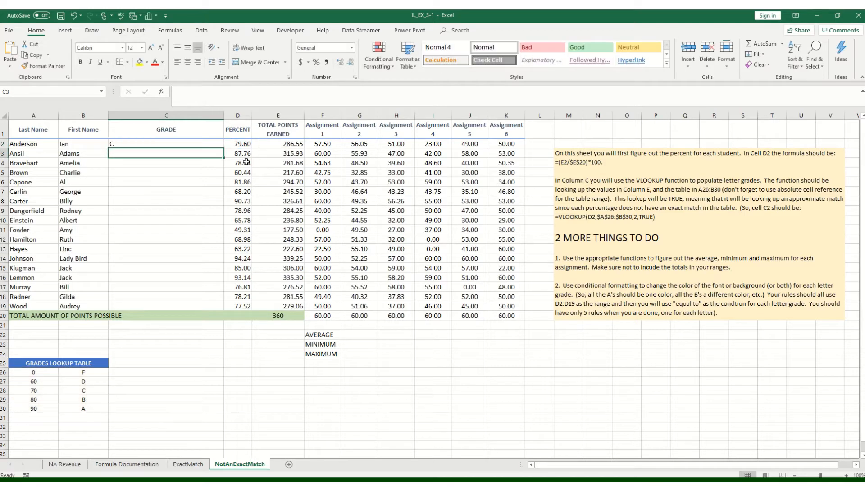
# - Fit the GRADE column to its contents, then make it slightly wider
pyautogui.doubleClick(223, 115)
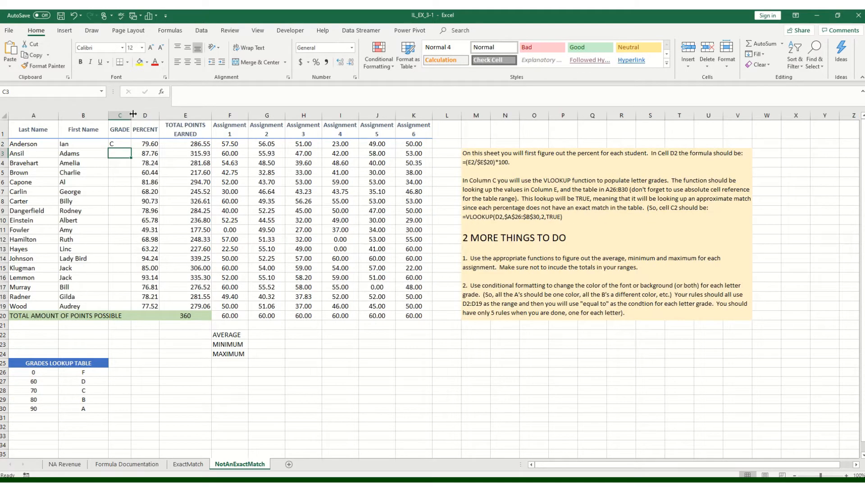
pyautogui.moveTo(133, 114); pyautogui.dragTo(155, 115)
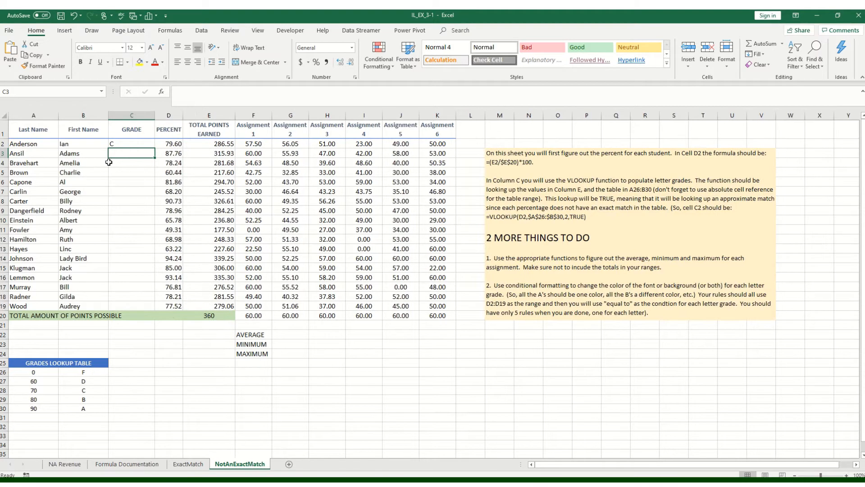
# - Fill the VLOOKUP formula from C2 down through C19 and center the letter grades
pyautogui.click(146, 145)
pyautogui.moveTo(156, 149); pyautogui.dragTo(155, 310)
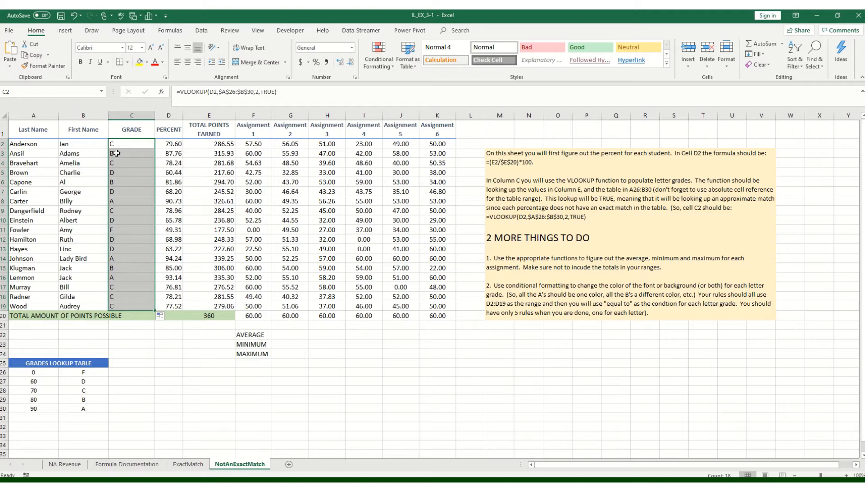
pyautogui.click(187, 63)
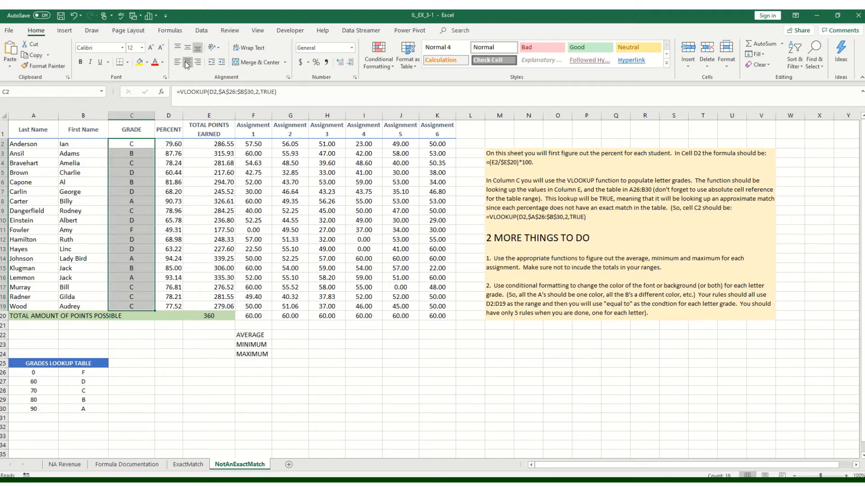
# - Add an Equal To highlight rule for the grades in C2:C19 that matches the value a
pyautogui.click(391, 68)
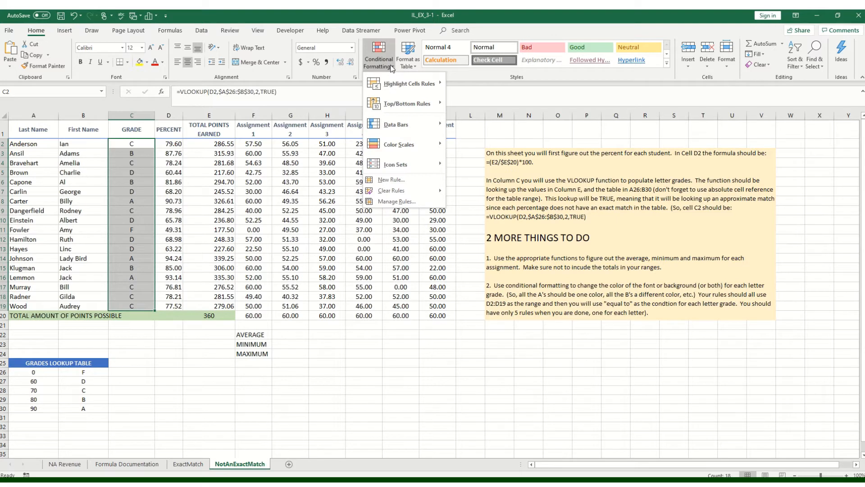
pyautogui.moveTo(409, 87)
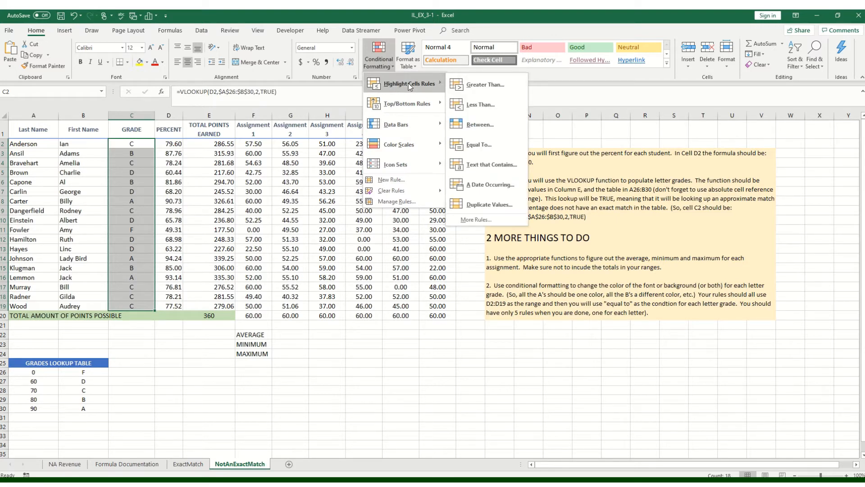
pyautogui.click(486, 136)
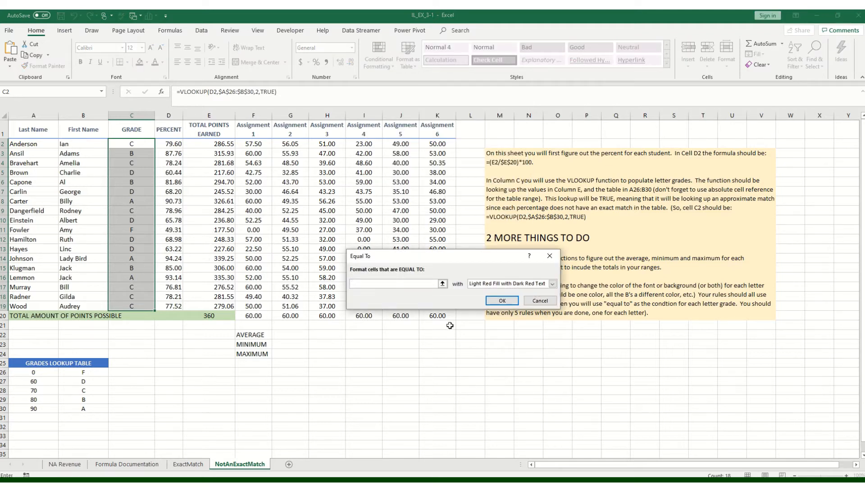
pyautogui.write('a')
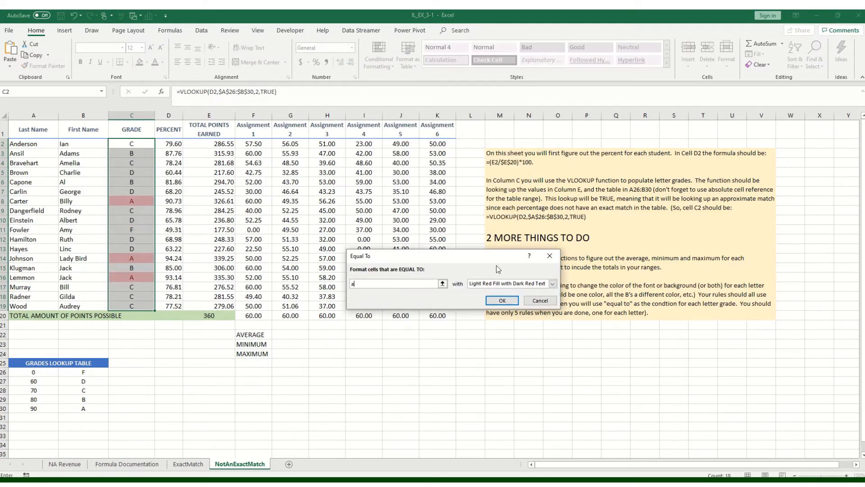
# - Give the rule for A grades a custom format with white font and purple fill, and apply it
pyautogui.click(552, 284)
pyautogui.click(499, 328)
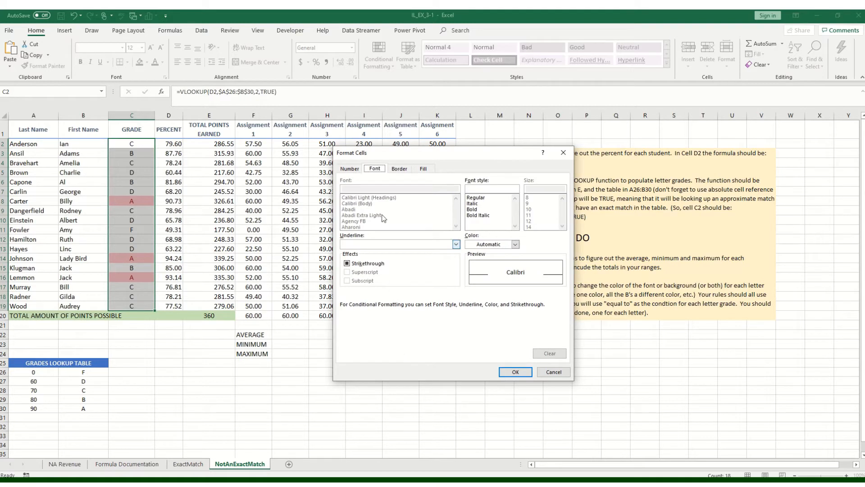
pyautogui.click(516, 245)
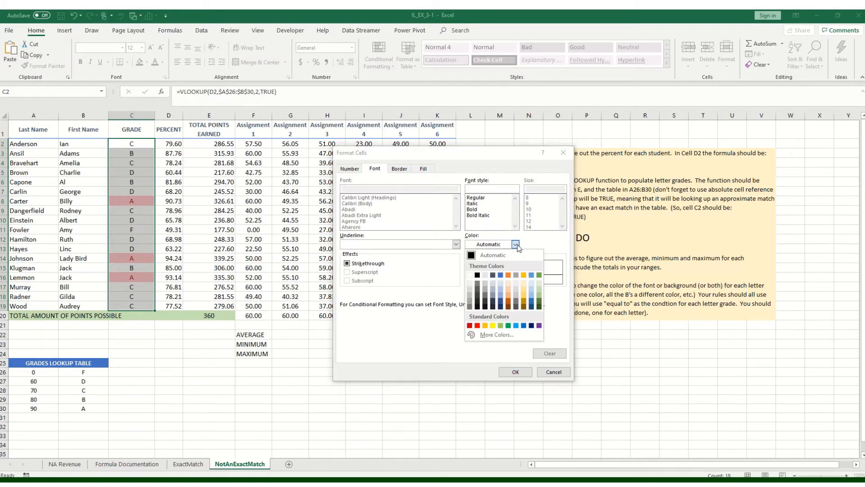
pyautogui.click(469, 275)
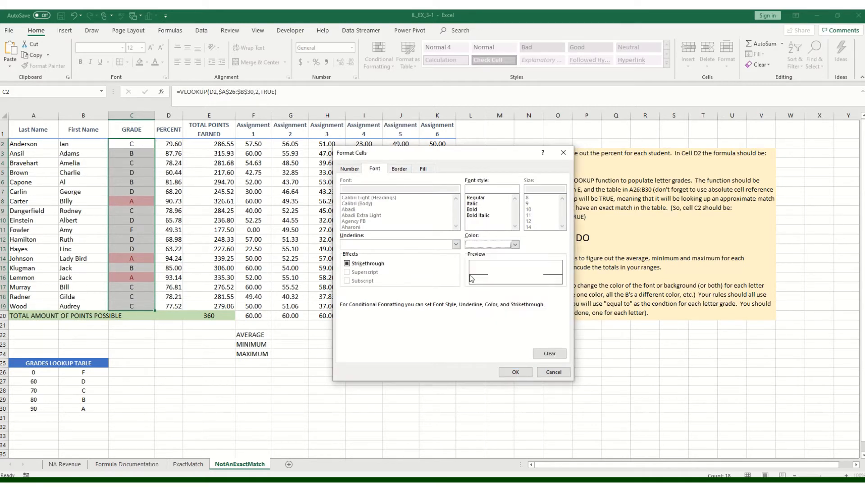
pyautogui.click(431, 169)
pyautogui.click(422, 258)
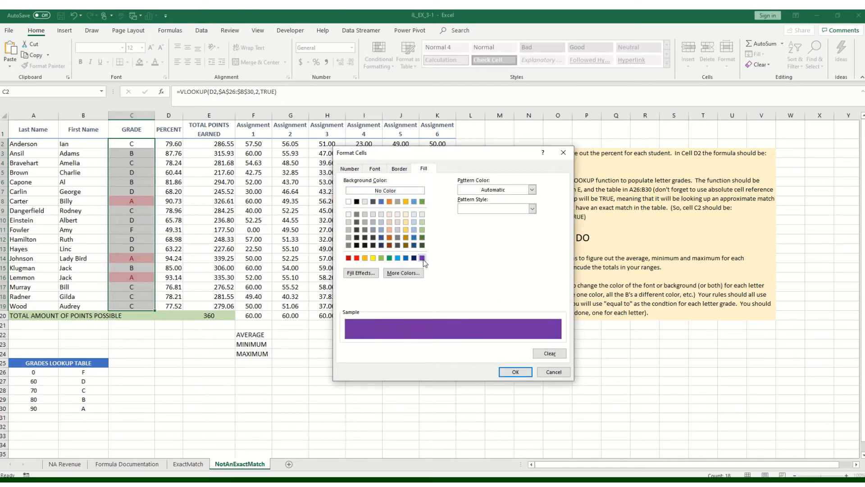
pyautogui.click(516, 372)
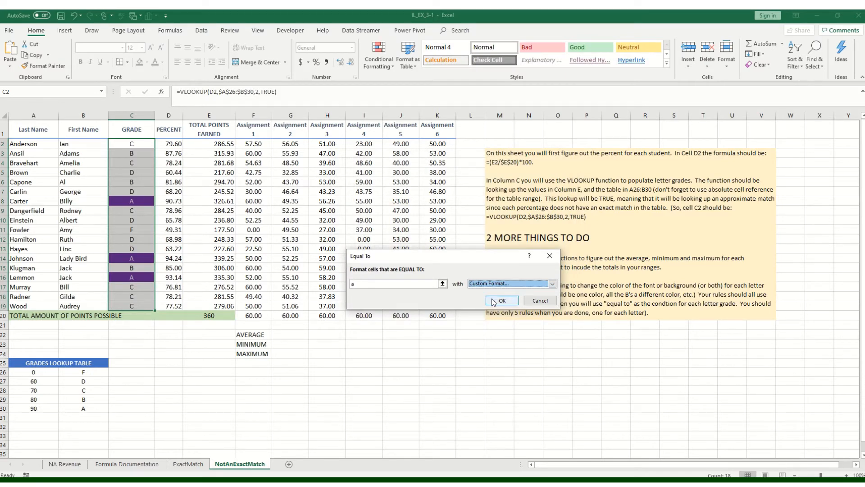
pyautogui.click(501, 301)
pyautogui.click(289, 398)
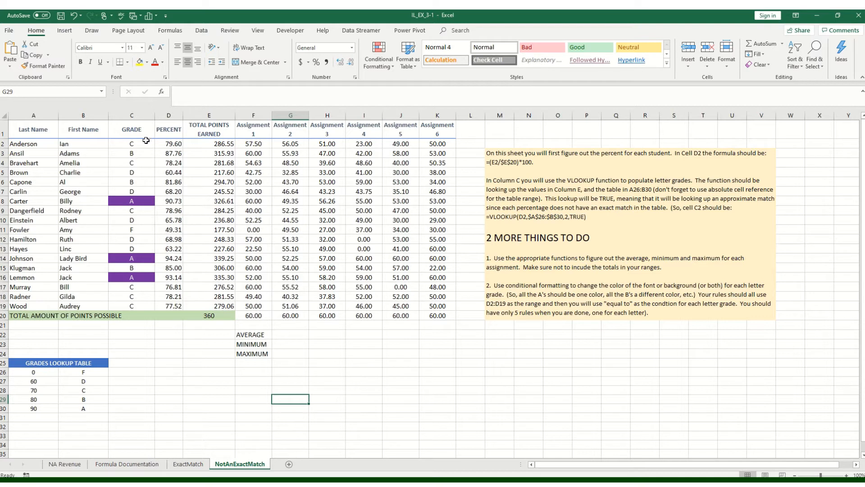
# - Create a new conditional formatting rule for C2:C19 that formats only cells whose value is equal to b
pyautogui.moveTo(147, 144); pyautogui.dragTo(151, 307)
pyautogui.click(379, 62)
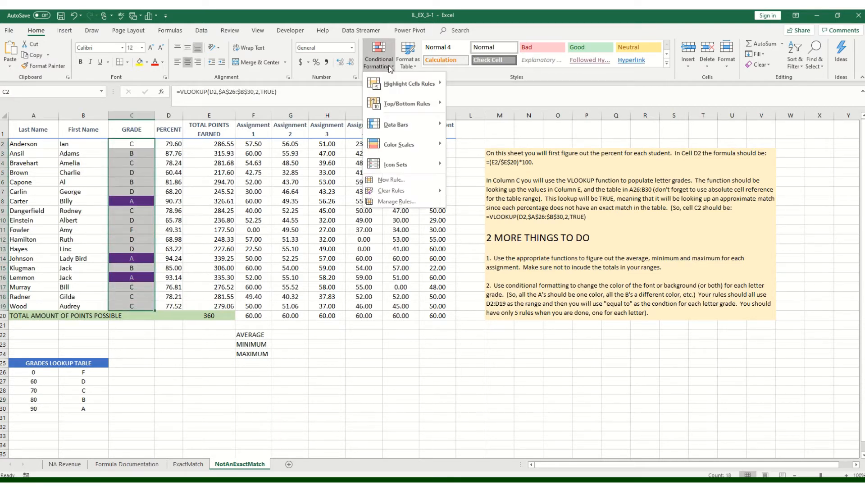
pyautogui.click(390, 203)
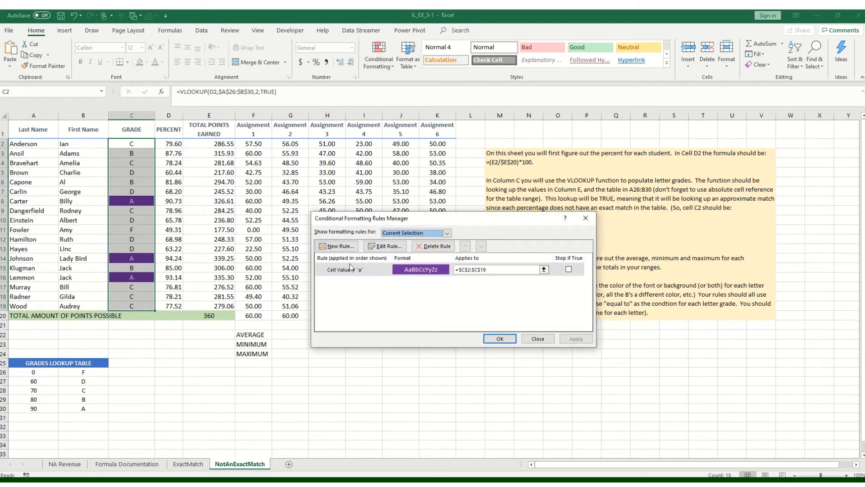
pyautogui.click(328, 247)
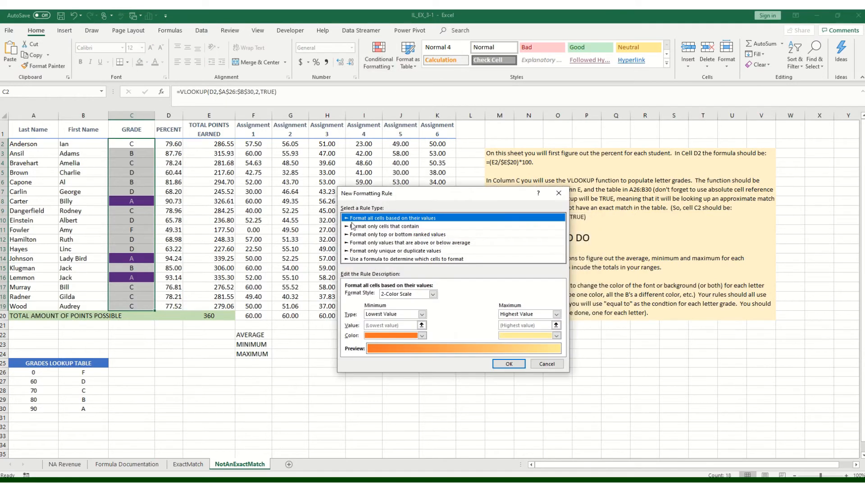
pyautogui.click(371, 227)
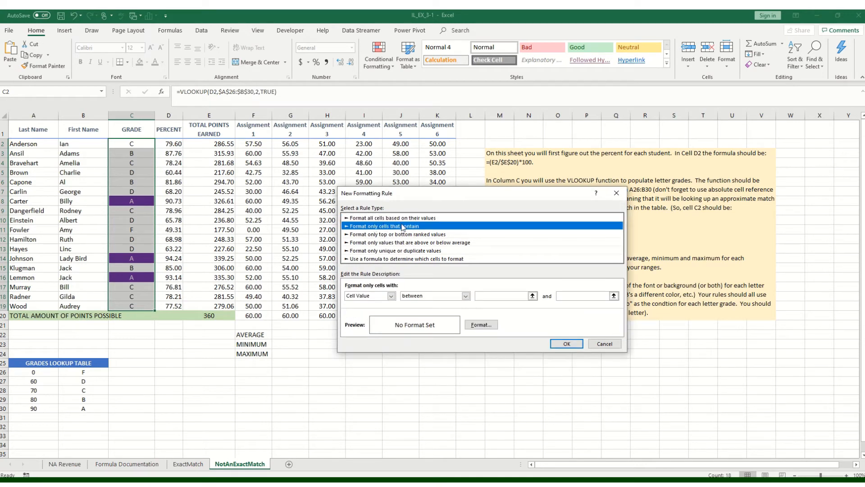
pyautogui.click(440, 296)
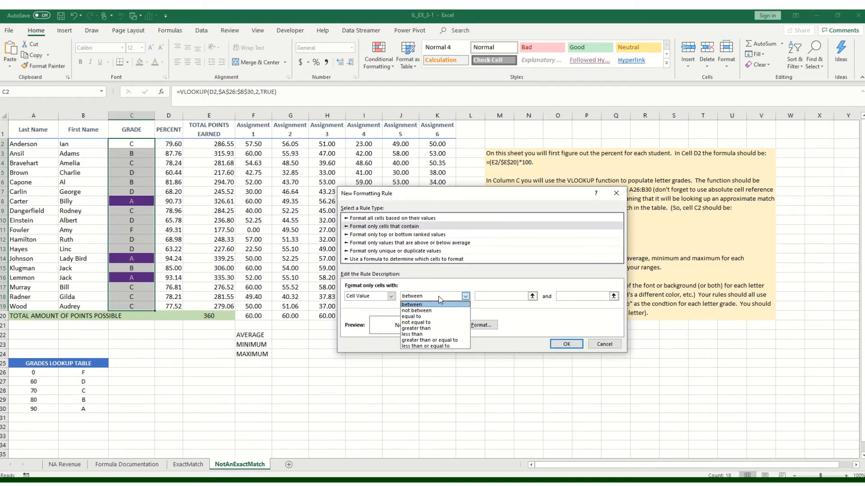
pyautogui.click(440, 316)
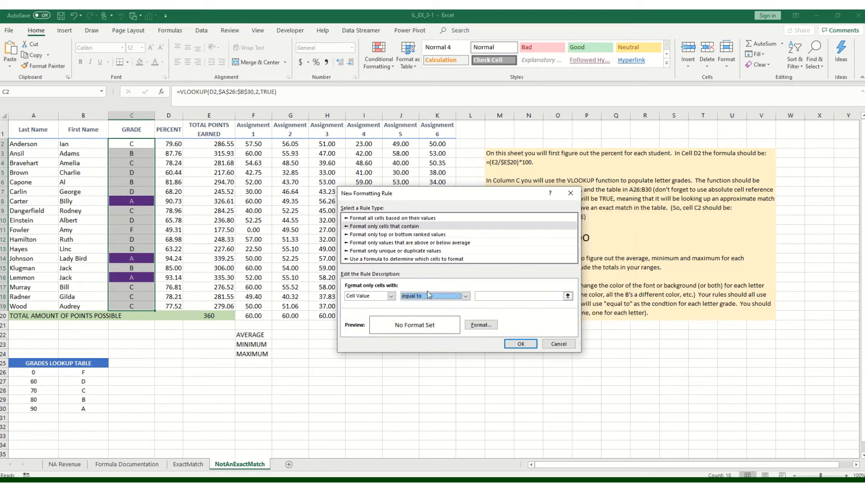
pyautogui.click(484, 297)
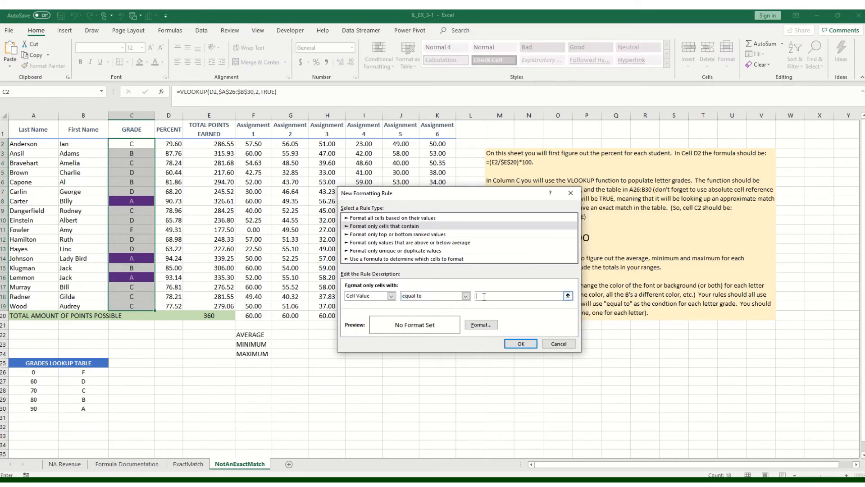
# - Format the B-grade rule with light green fill and bold dark green font, and apply it to the grades
pyautogui.click(487, 327)
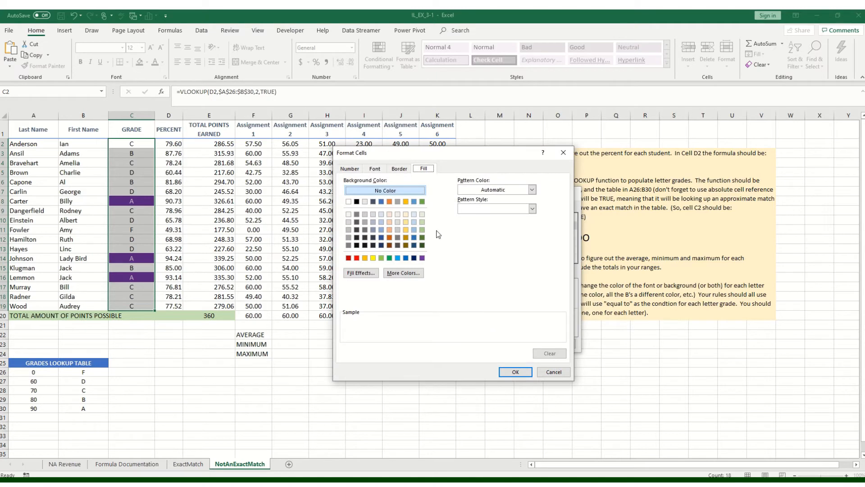
pyautogui.click(421, 222)
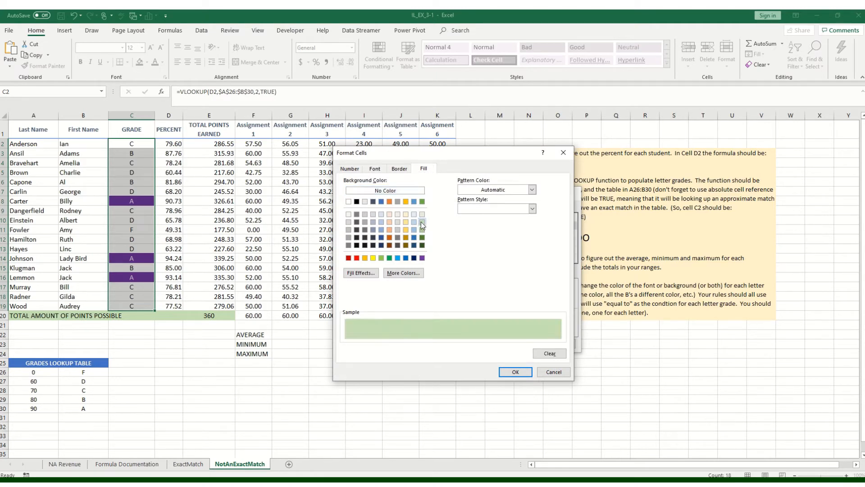
pyautogui.click(377, 171)
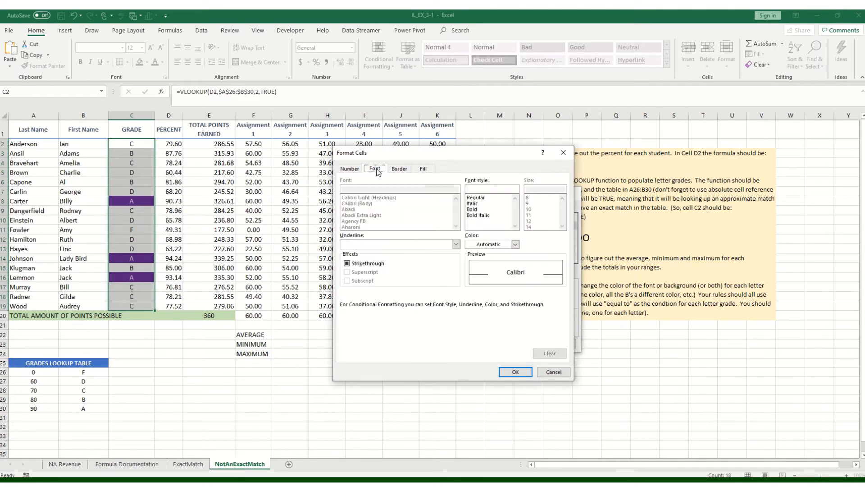
pyautogui.click(496, 244)
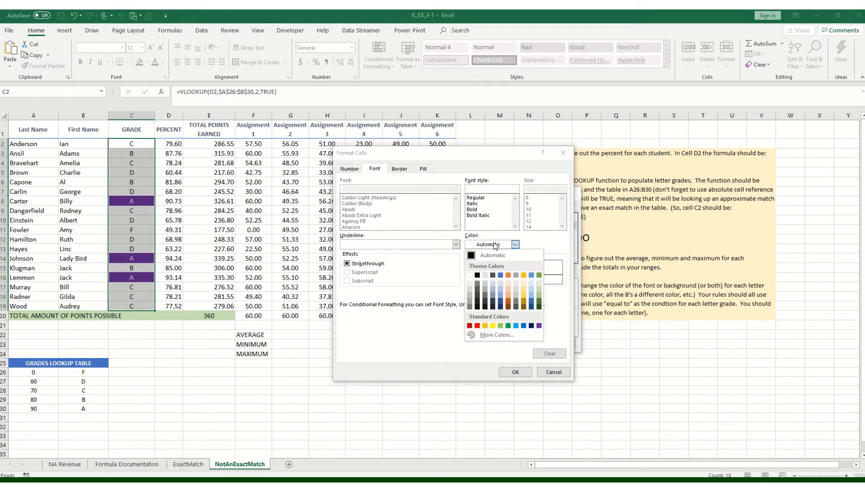
pyautogui.click(539, 307)
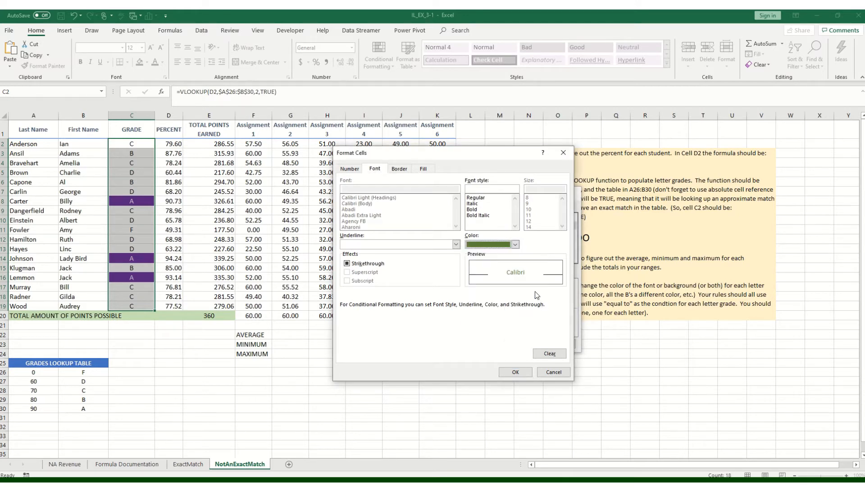
pyautogui.click(481, 209)
pyautogui.click(516, 371)
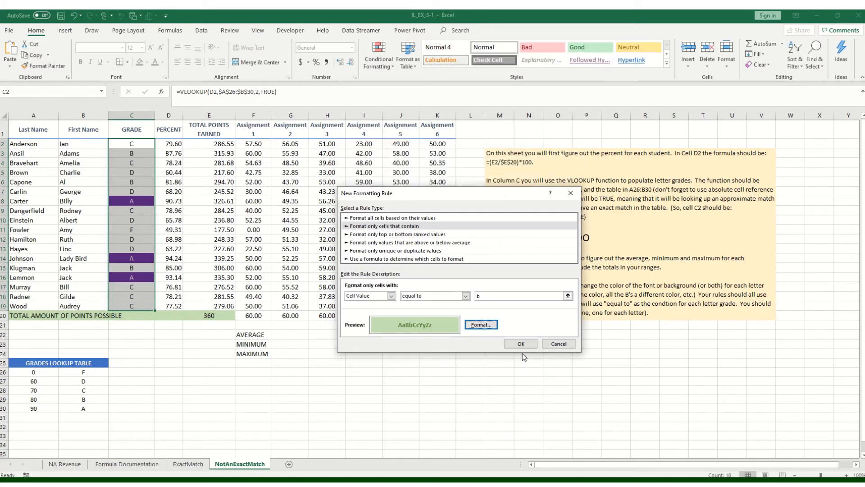
pyautogui.click(522, 343)
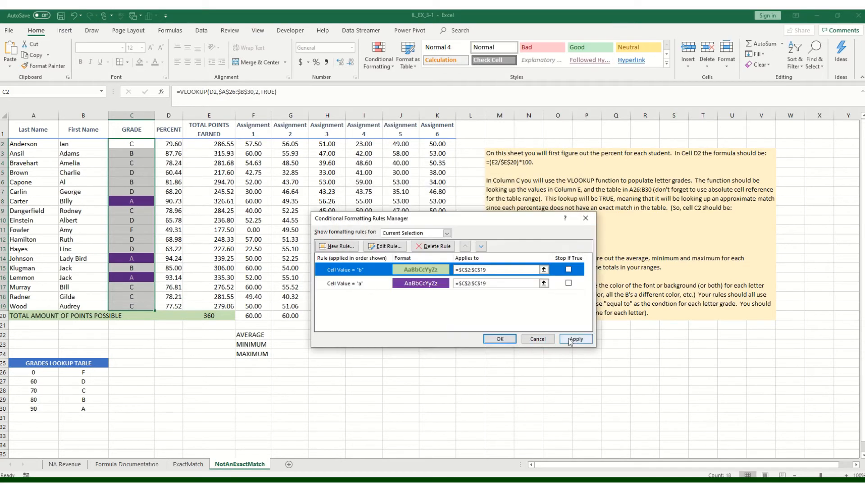
pyautogui.click(572, 340)
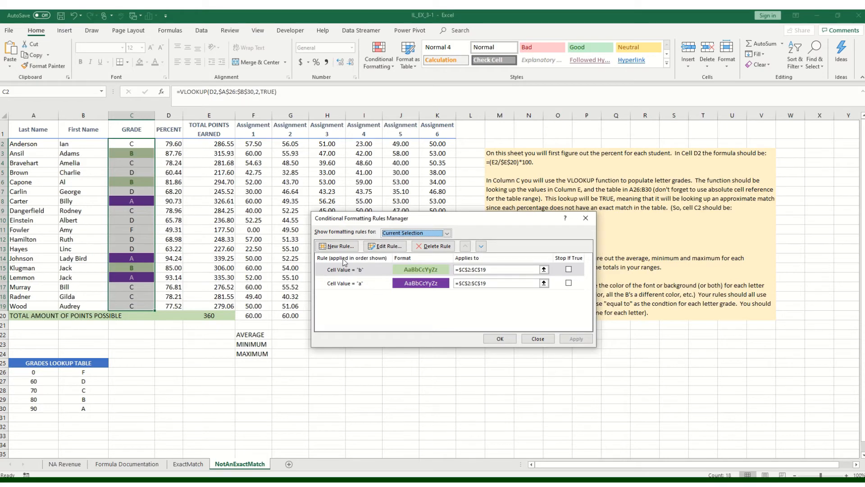
# - Add another rule for C2:C19 that formats only cells whose value is equal to c
pyautogui.click(332, 246)
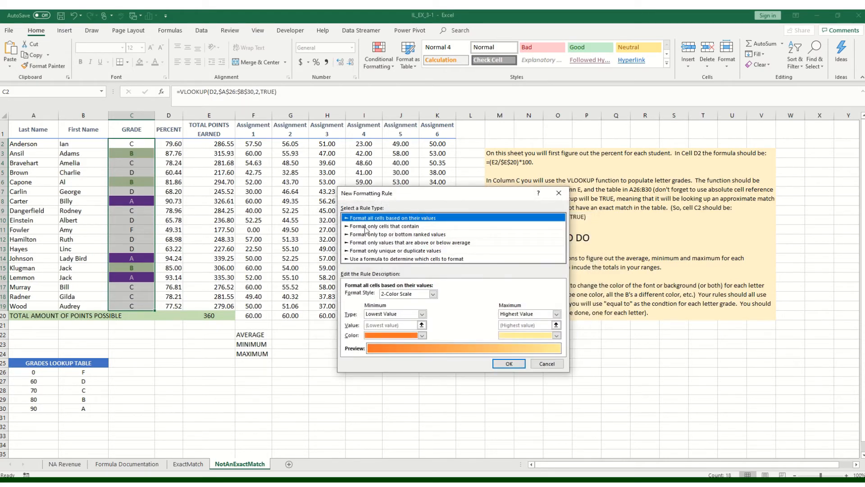
pyautogui.click(393, 227)
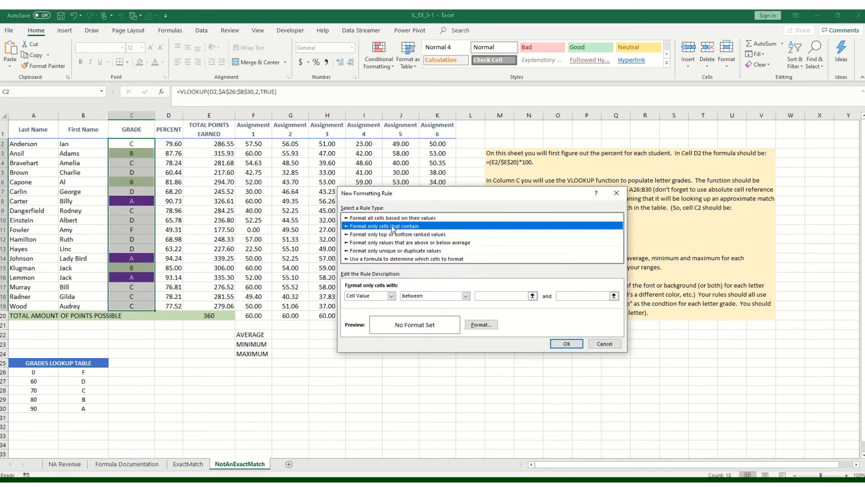
pyautogui.click(450, 296)
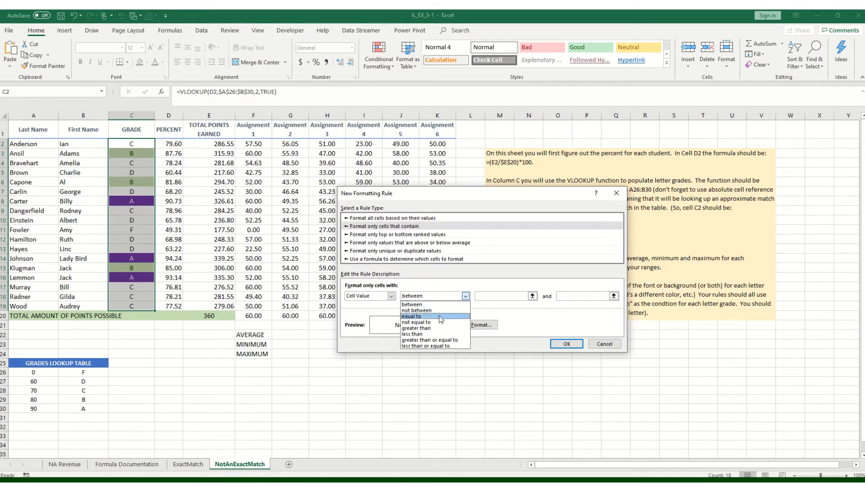
pyautogui.click(439, 316)
pyautogui.click(489, 296)
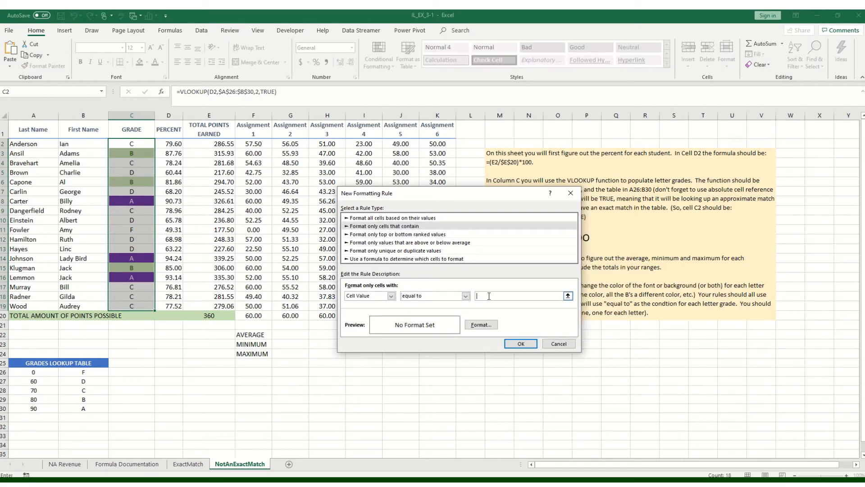
# - Format the C-grade rule with a bold bright pink font and add it to the rule list
pyautogui.click(481, 325)
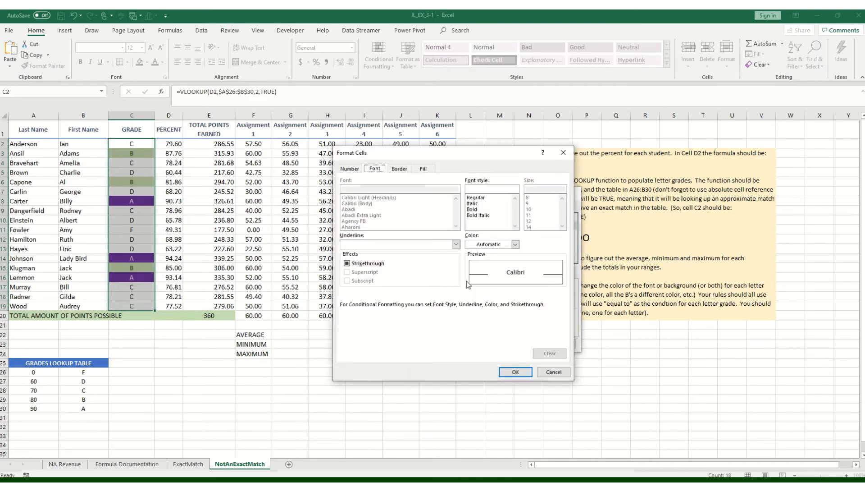
pyautogui.click(483, 245)
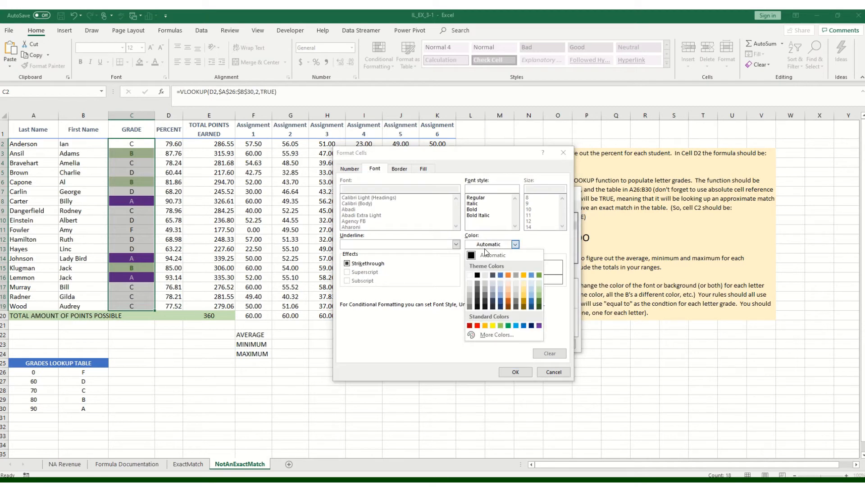
pyautogui.click(497, 335)
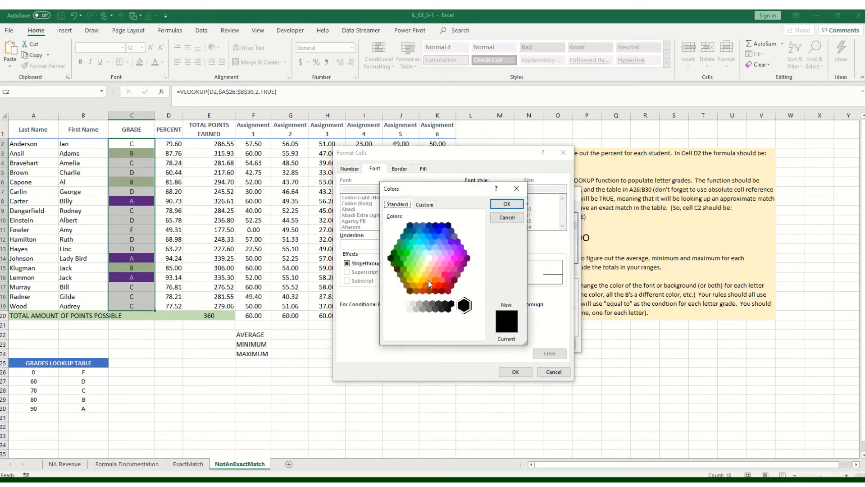
pyautogui.click(450, 260)
pyautogui.click(499, 204)
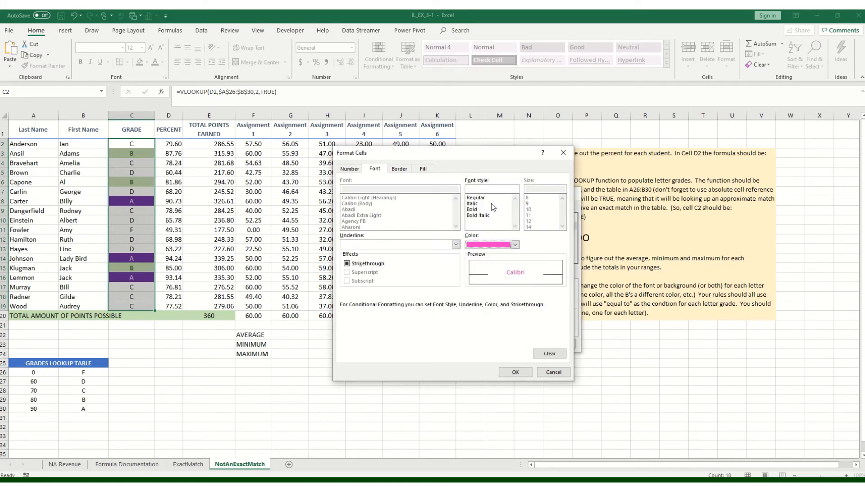
pyautogui.click(478, 209)
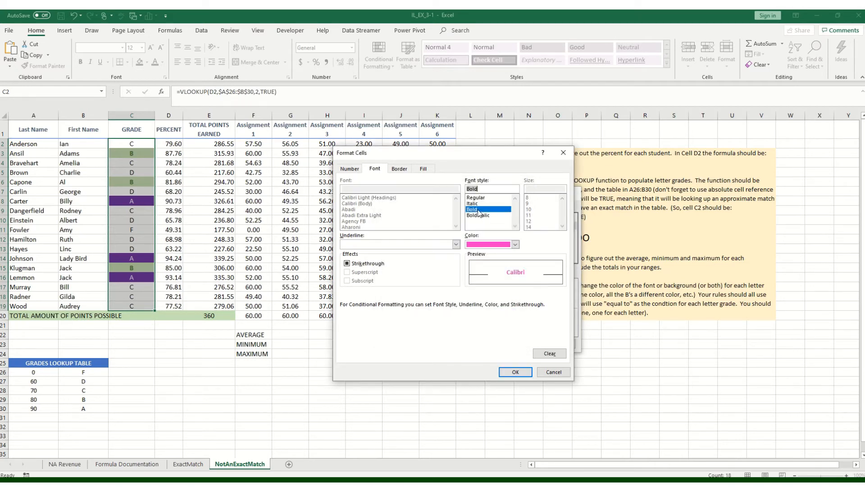
pyautogui.click(516, 373)
pyautogui.click(521, 343)
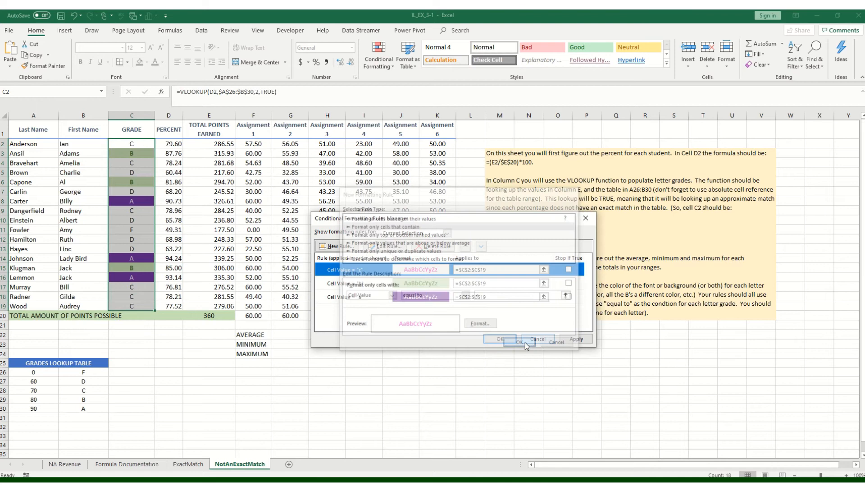
# - Confirm the A, B and C grade color rules, and set the Assignment 1 score in F9 to 100
pyautogui.click(500, 339)
pyautogui.click(356, 388)
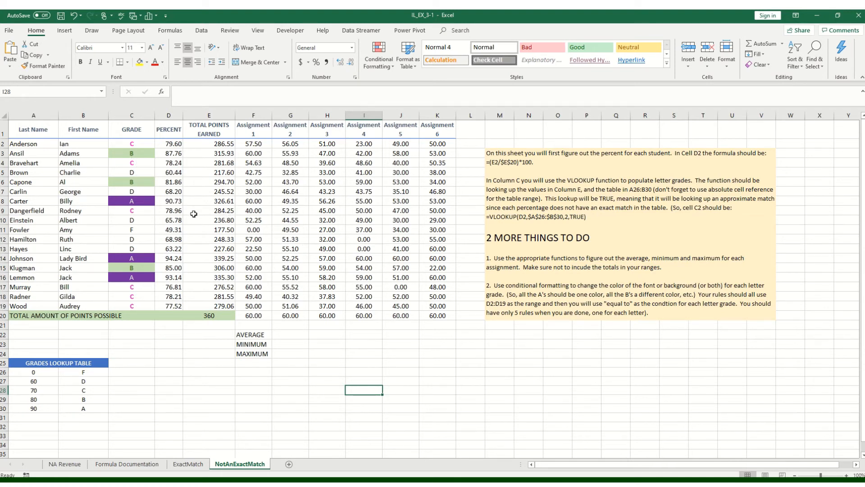
pyautogui.click(247, 210)
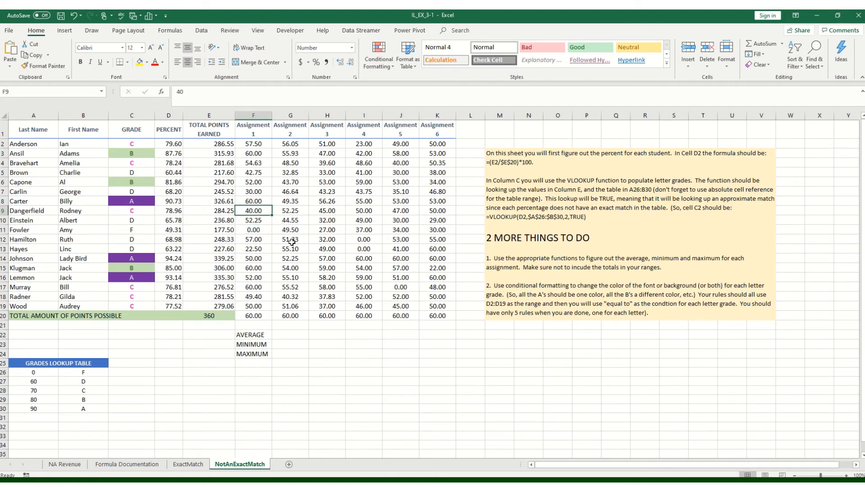
pyautogui.write('100')
pyautogui.press('Return')
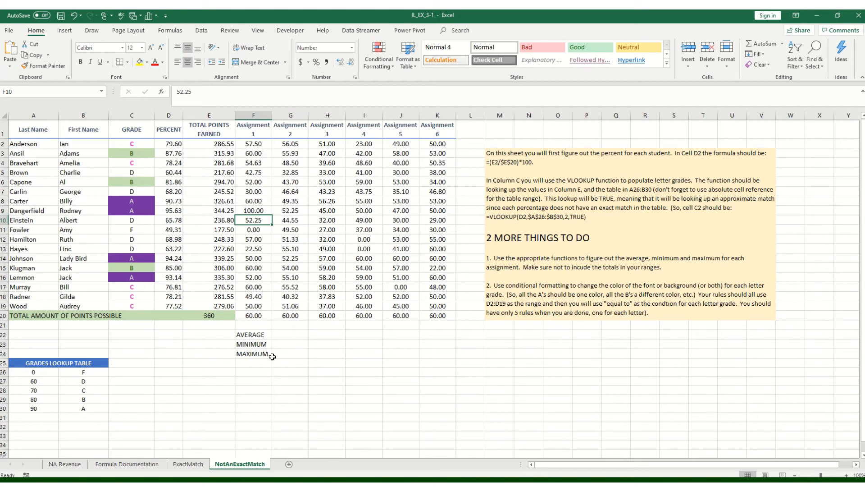
# - Move the AVERAGE, MINIMUM and MAXIMUM labels to E22:E24, and calculate the Assignment 1 average of F2:F19 in F22
pyautogui.moveTo(261, 336); pyautogui.dragTo(215, 358)
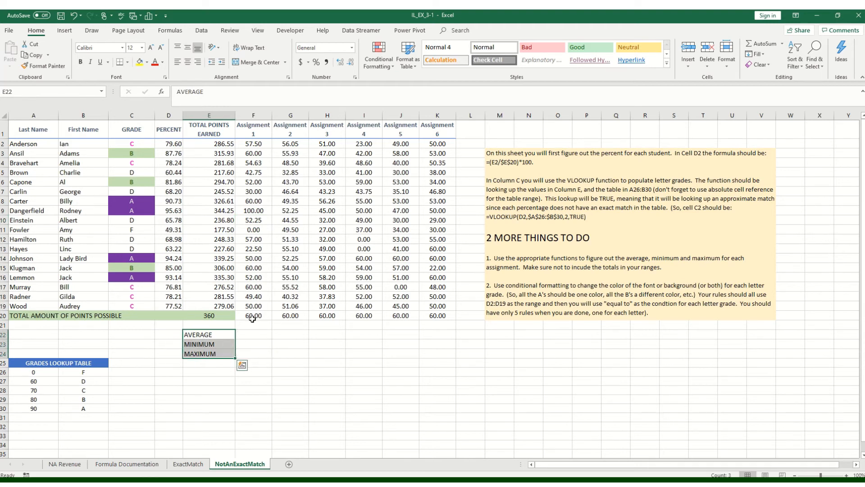
pyautogui.click(264, 335)
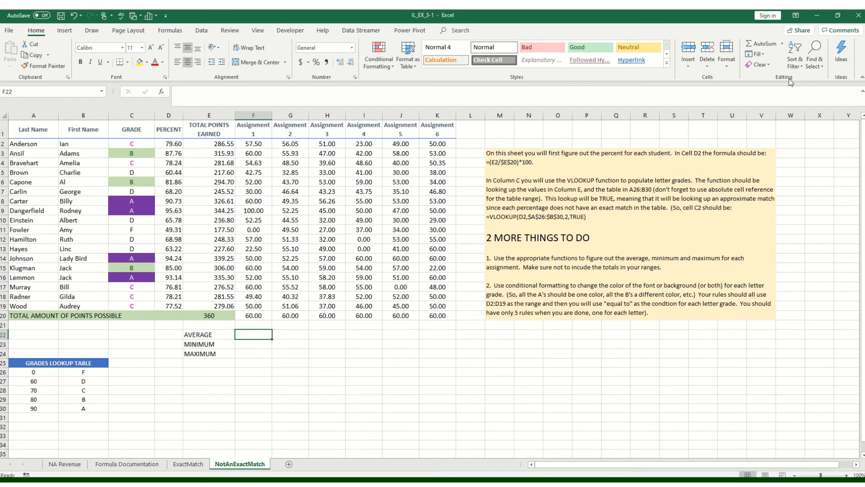
pyautogui.click(783, 44)
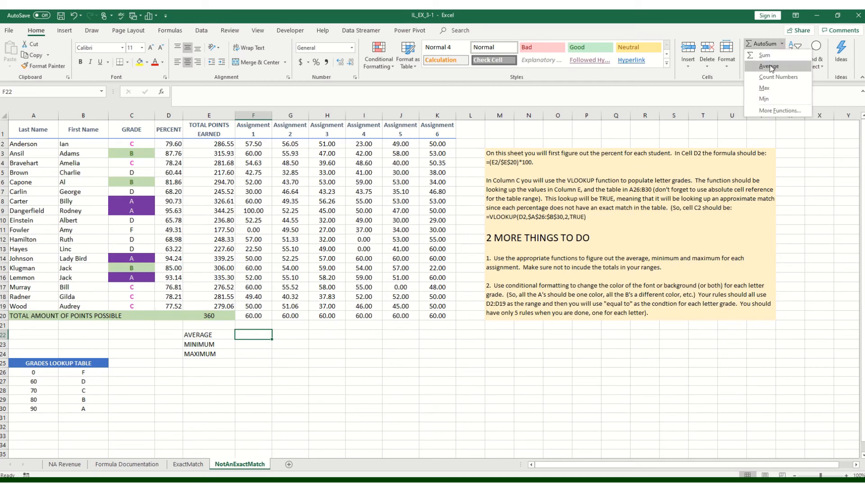
pyautogui.click(769, 66)
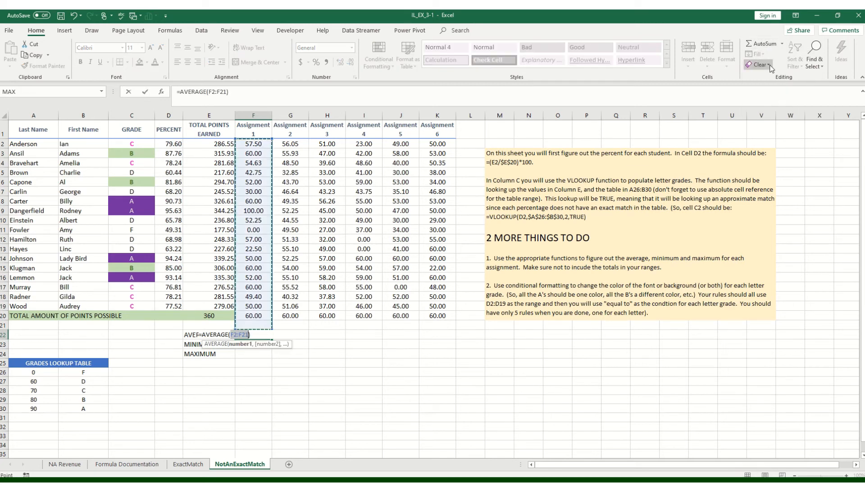
pyautogui.click(262, 144)
pyautogui.moveTo(262, 144); pyautogui.dragTo(258, 310)
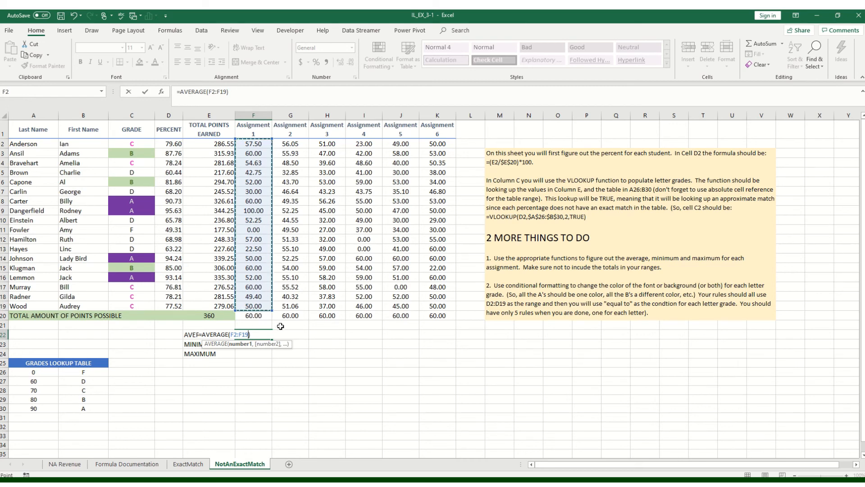
pyautogui.press('Return')
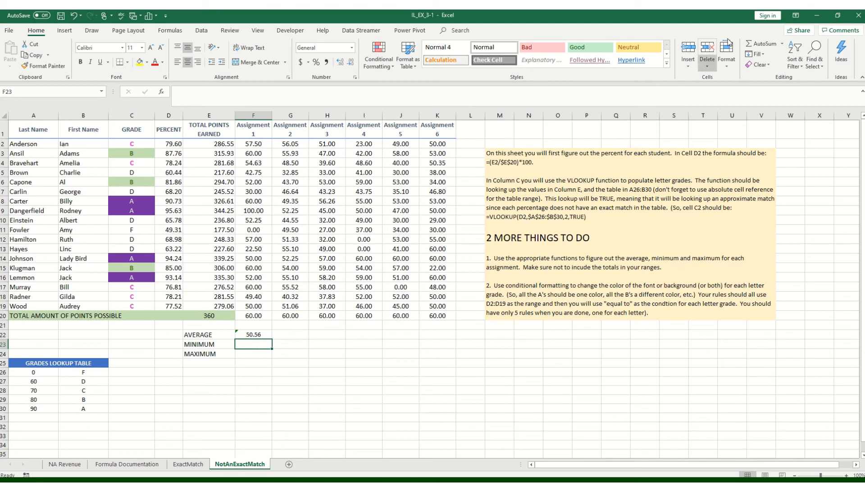
# - Calculate the Assignment 1 minimum in F23 with MIN over F2:F19, leaving out the total in row 20
pyautogui.click(782, 44)
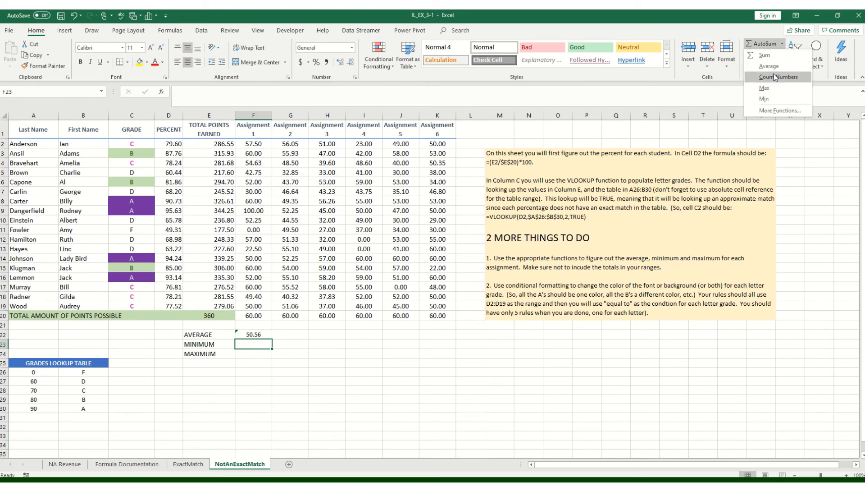
pyautogui.click(764, 98)
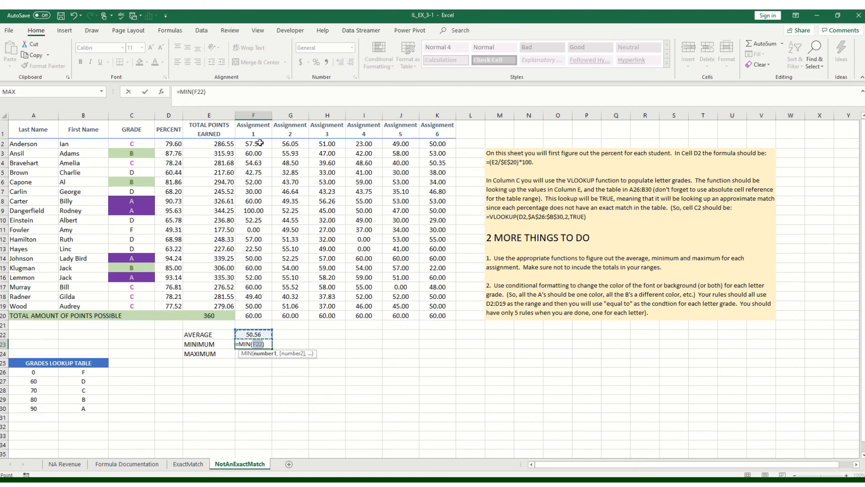
pyautogui.moveTo(256, 143); pyautogui.dragTo(251, 313)
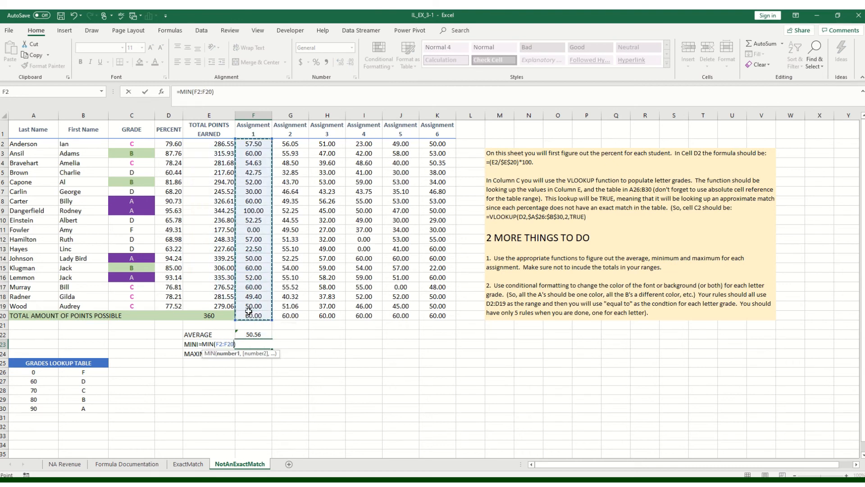
pyautogui.click(251, 314)
pyautogui.moveTo(256, 144); pyautogui.dragTo(243, 305)
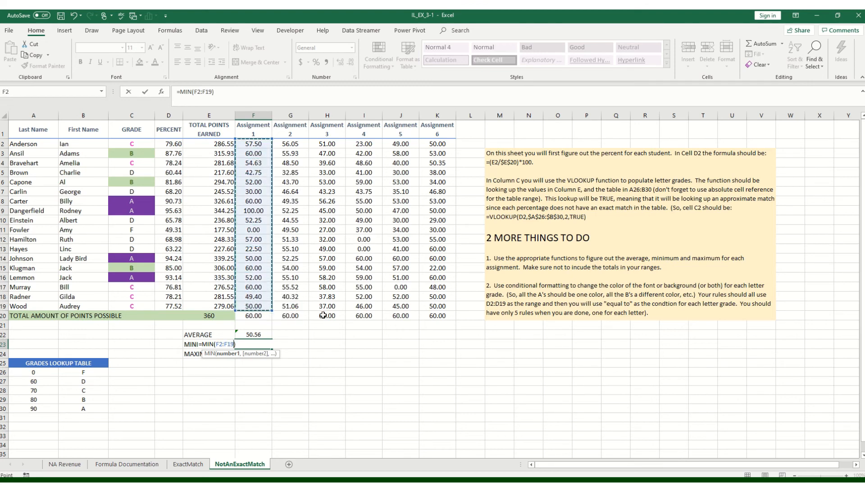
pyautogui.press('Return')
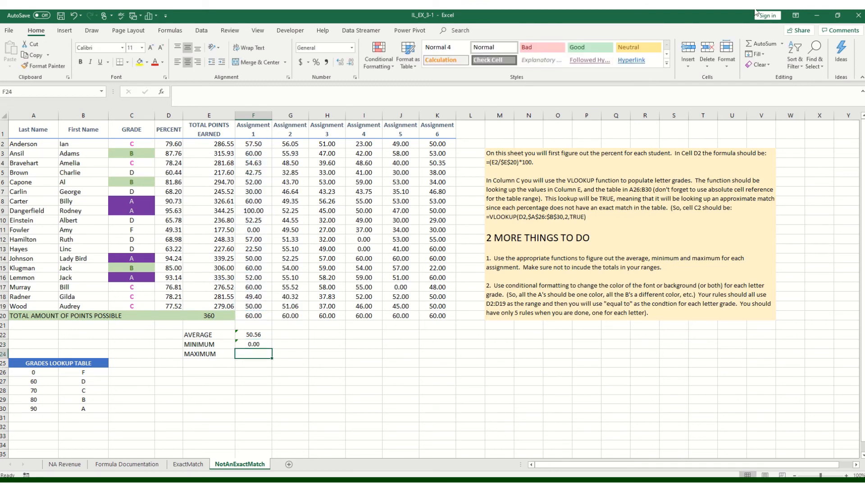
# - Calculate the Assignment 1 maximum in F24 with MAX over the student scores F2:F19
pyautogui.click(782, 43)
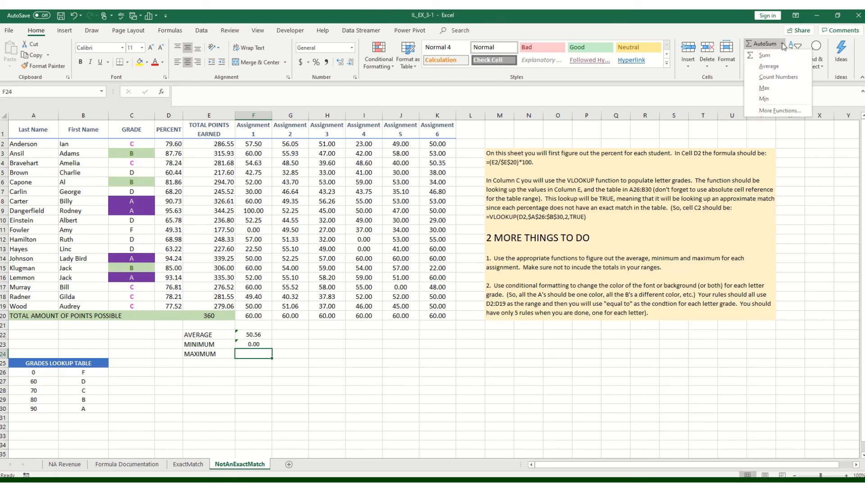
pyautogui.click(765, 88)
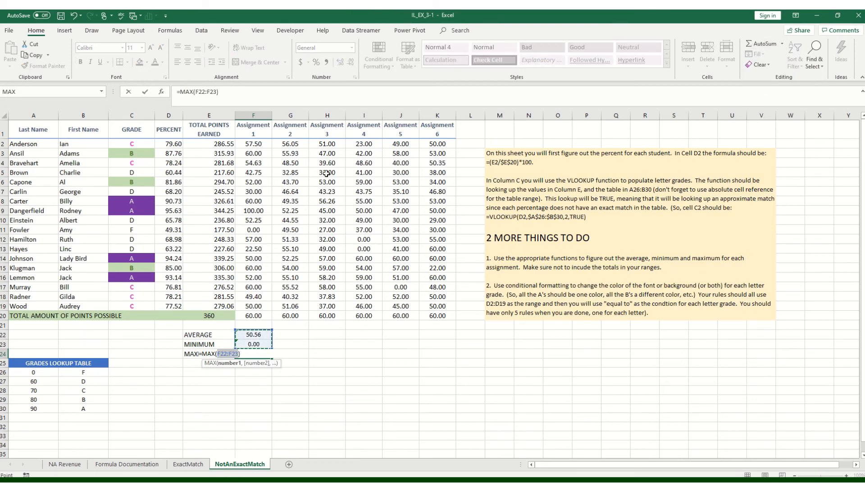
pyautogui.moveTo(256, 148); pyautogui.dragTo(248, 309)
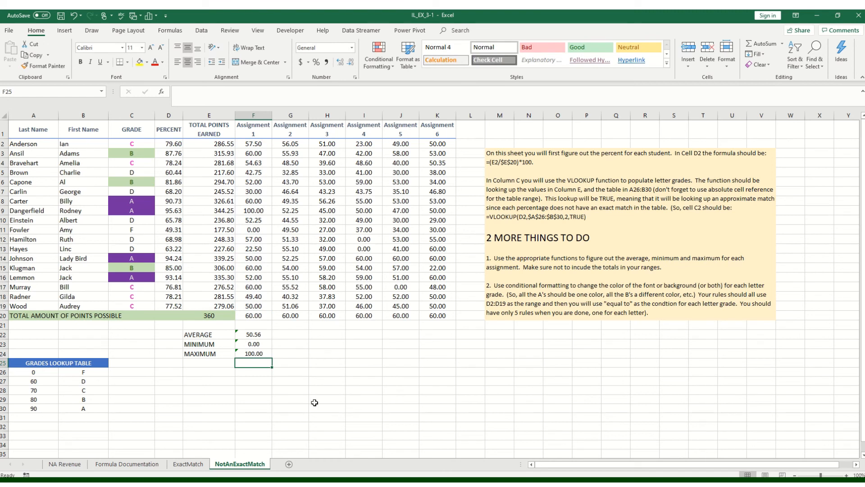
# - Ignore the omitted adjacent cells error on the average, minimum and maximum formulas in F22:F24
pyautogui.click(246, 335)
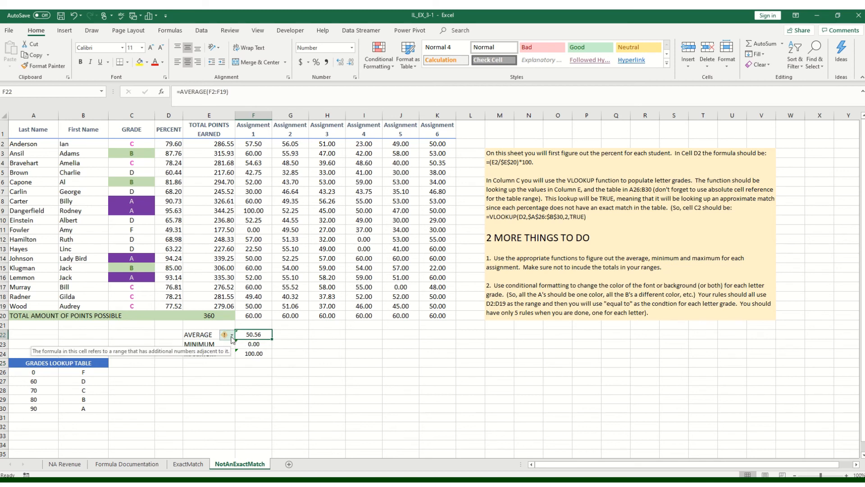
pyautogui.click(230, 335)
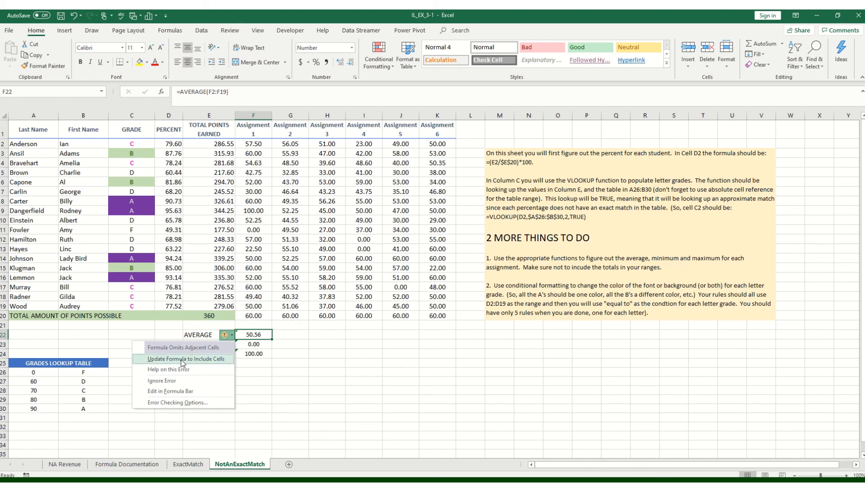
pyautogui.click(165, 381)
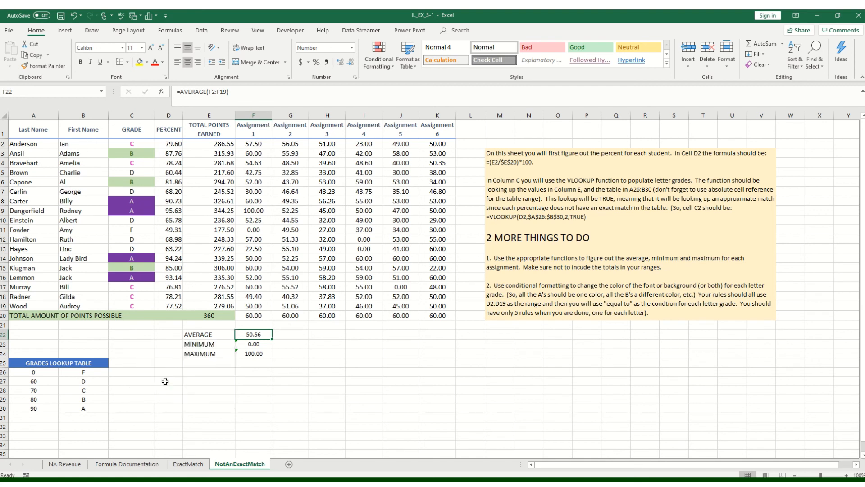
pyautogui.moveTo(253, 344); pyautogui.dragTo(254, 354)
pyautogui.click(228, 344)
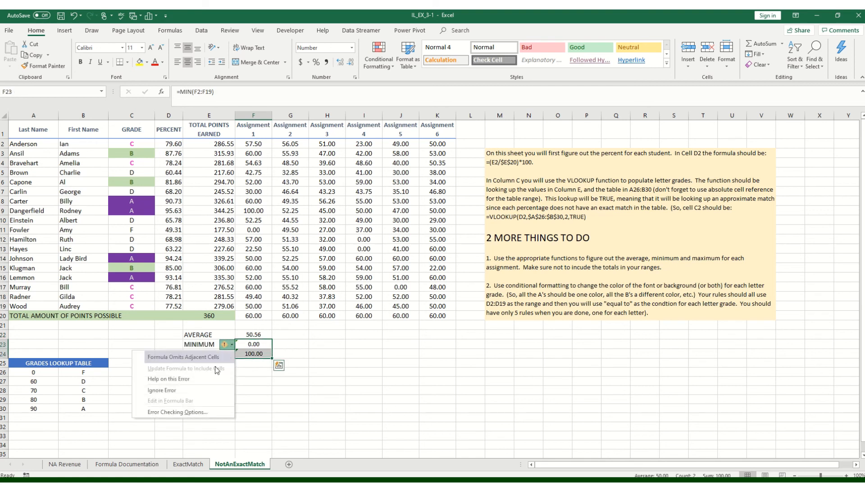
pyautogui.click(203, 390)
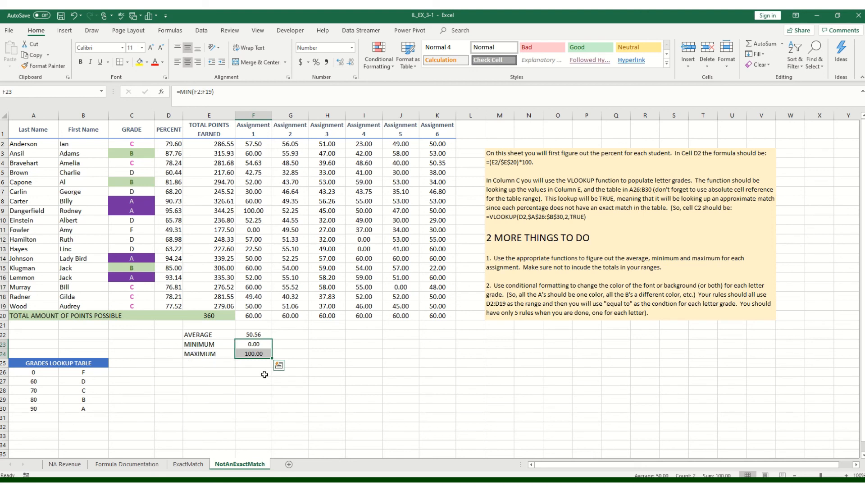
pyautogui.click(265, 374)
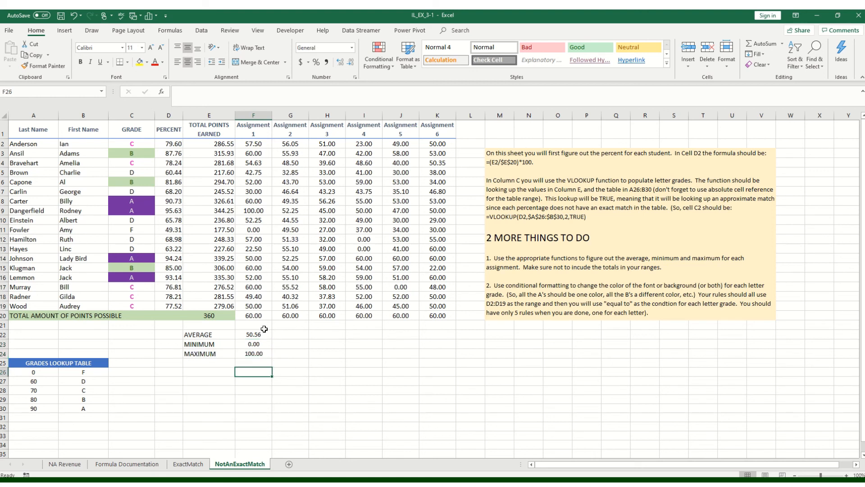
# - Fill the average, minimum and maximum formulas from F22:F24 across through column K for the remaining assignments
pyautogui.moveTo(262, 334); pyautogui.dragTo(451, 368)
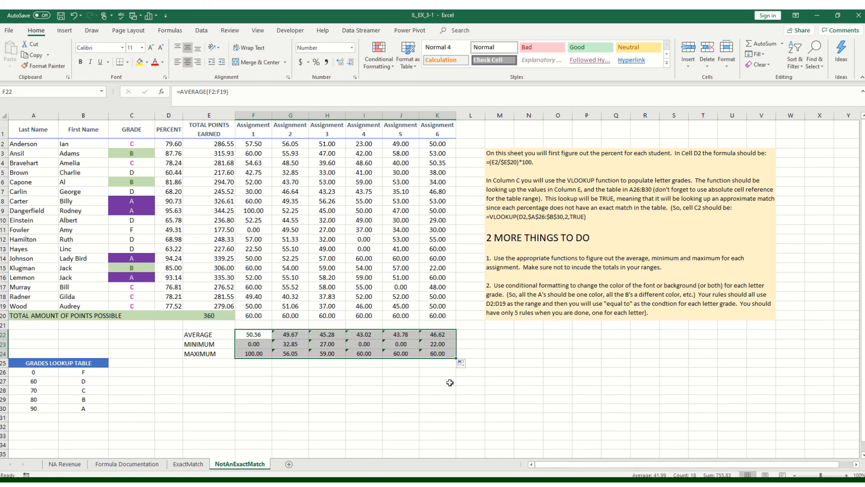
pyautogui.moveTo(345, 11)
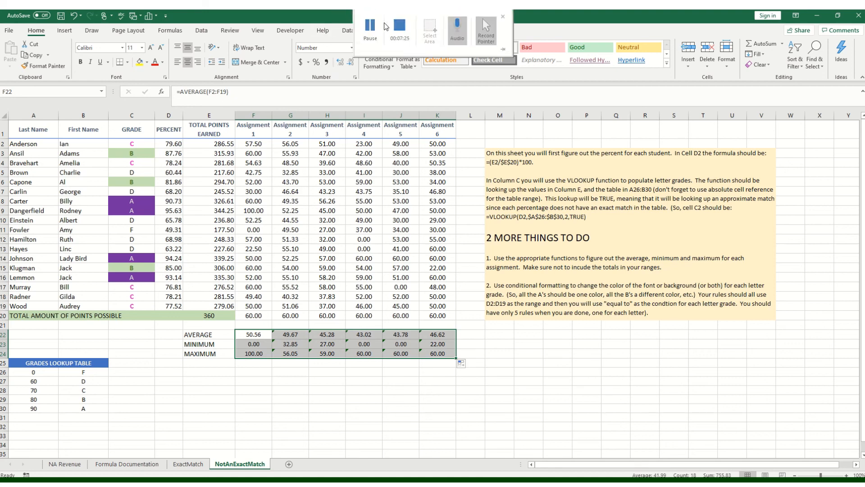